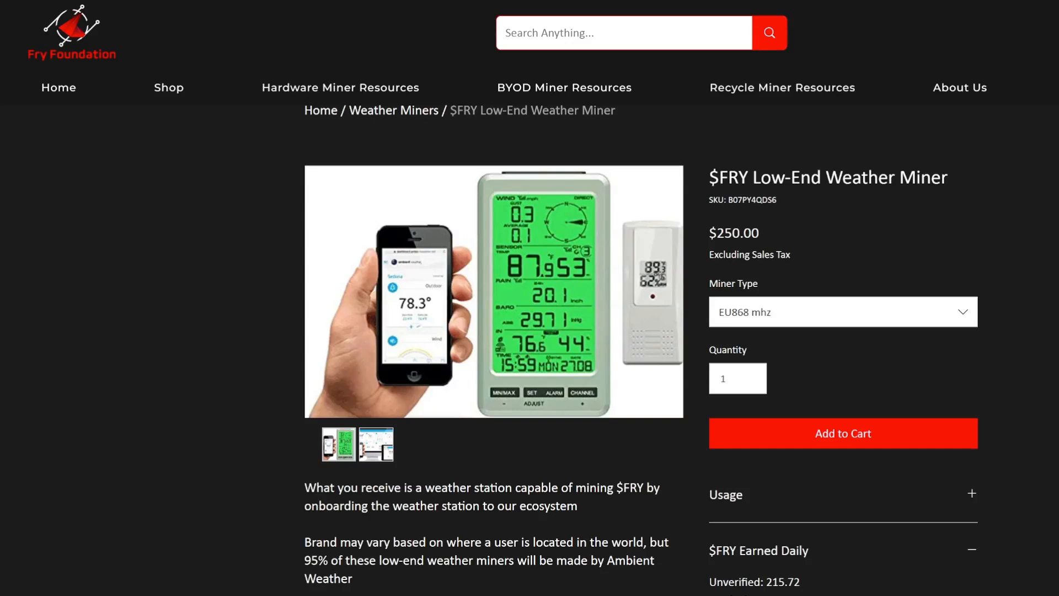
scroll(842, 225, "down", 2)
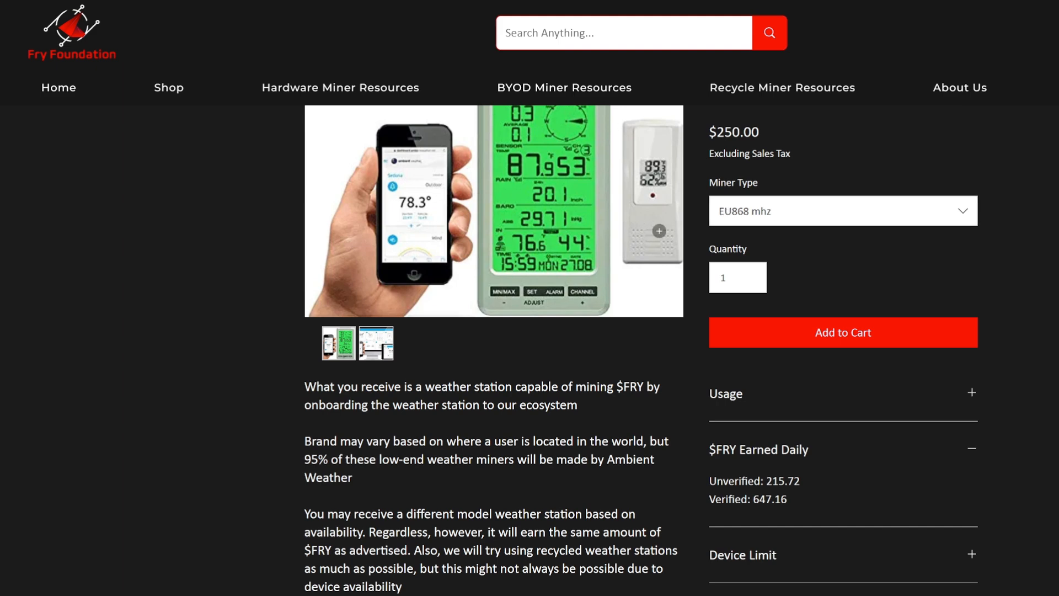
scroll(659, 230, "up", 1)
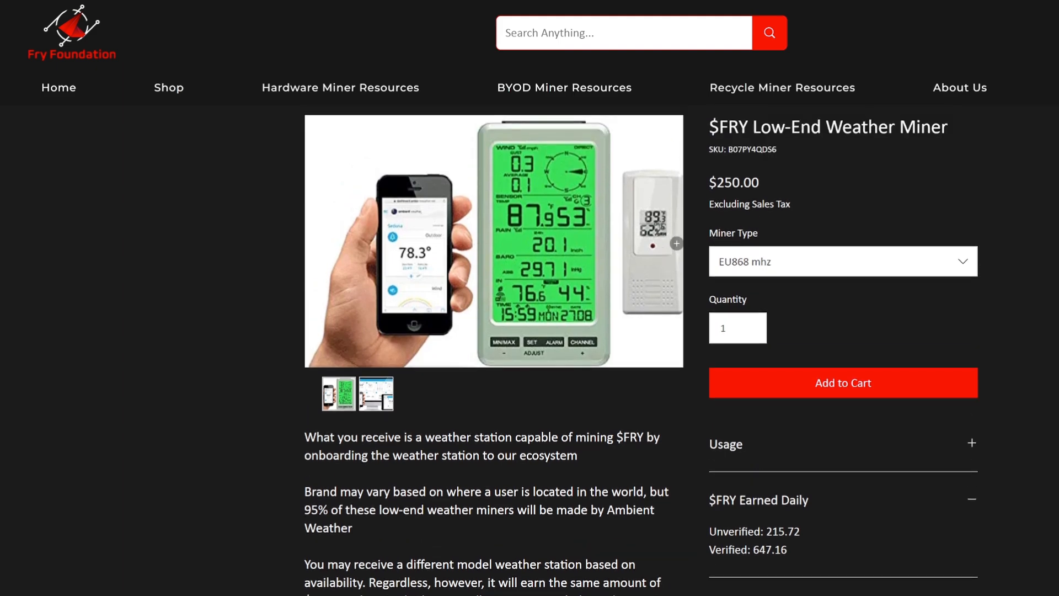
- Keep EU868 mhz as the miner type for the $250.00 Low-End Weather Miner
left_click(734, 265)
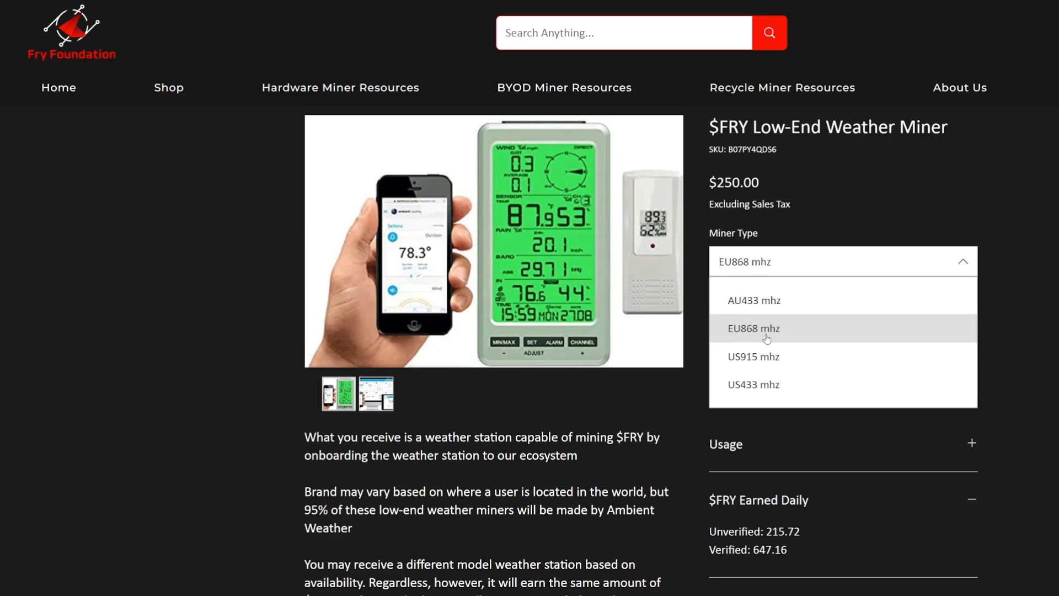
left_click(1025, 320)
scroll(1014, 326, "down", 2)
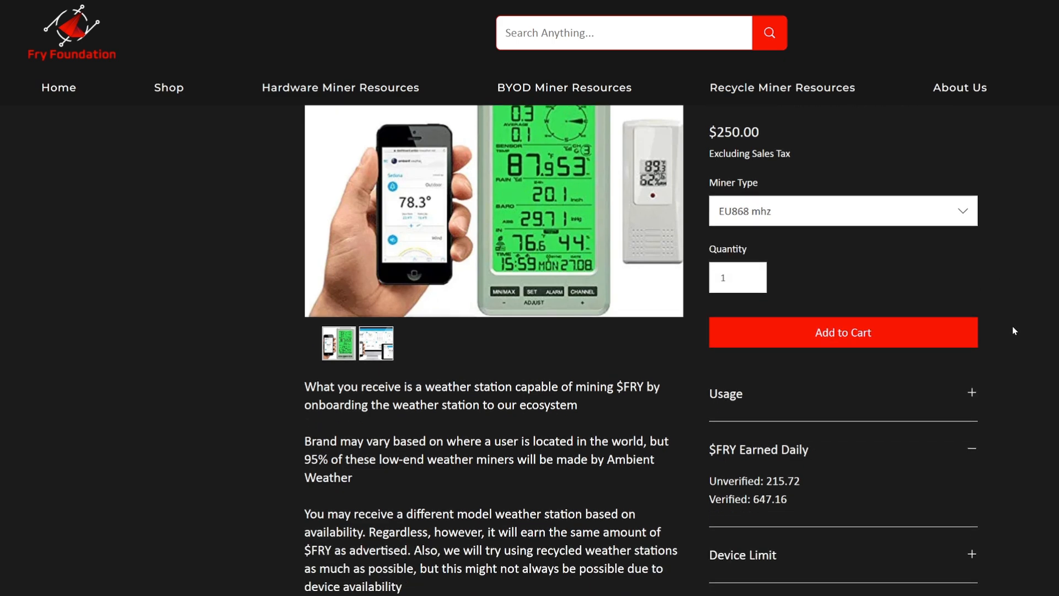
scroll(1002, 341, "up", 3)
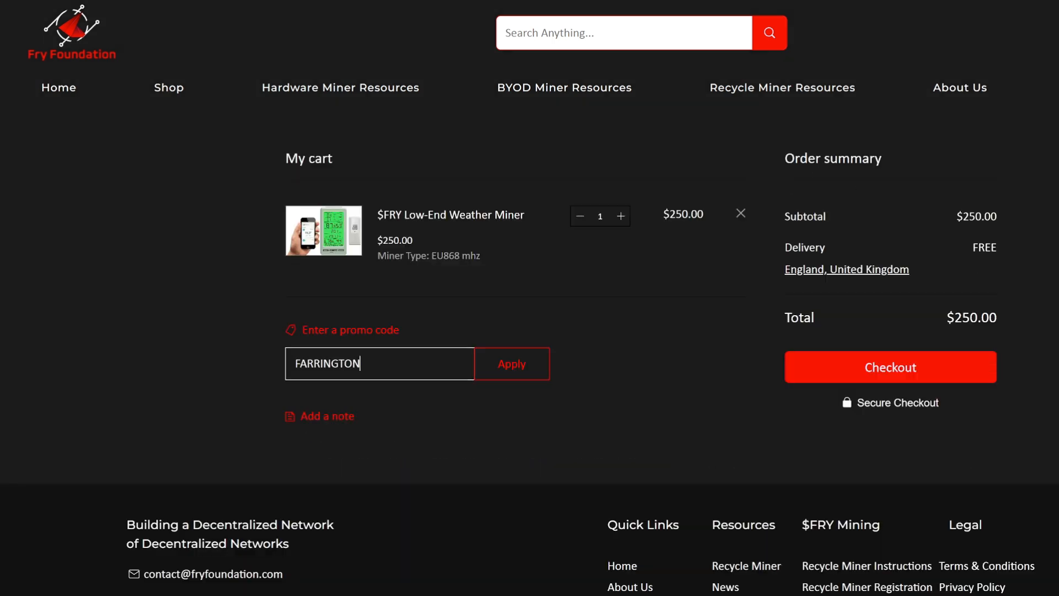
- Apply FARRINGTON for $62.50 off and check the $187.50 total
left_click(523, 366)
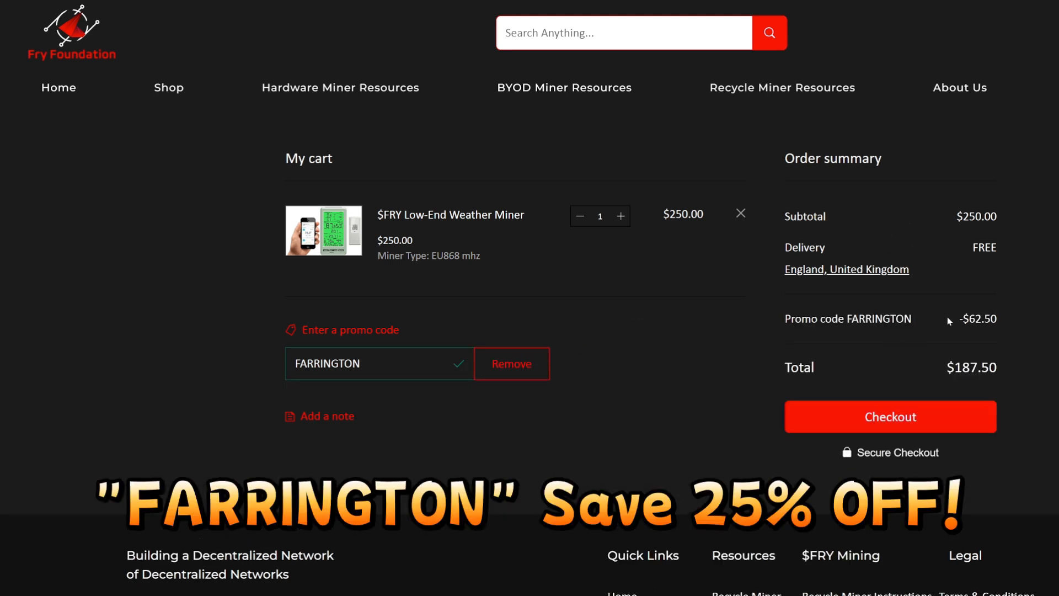
left_click_drag(956, 367, 976, 366)
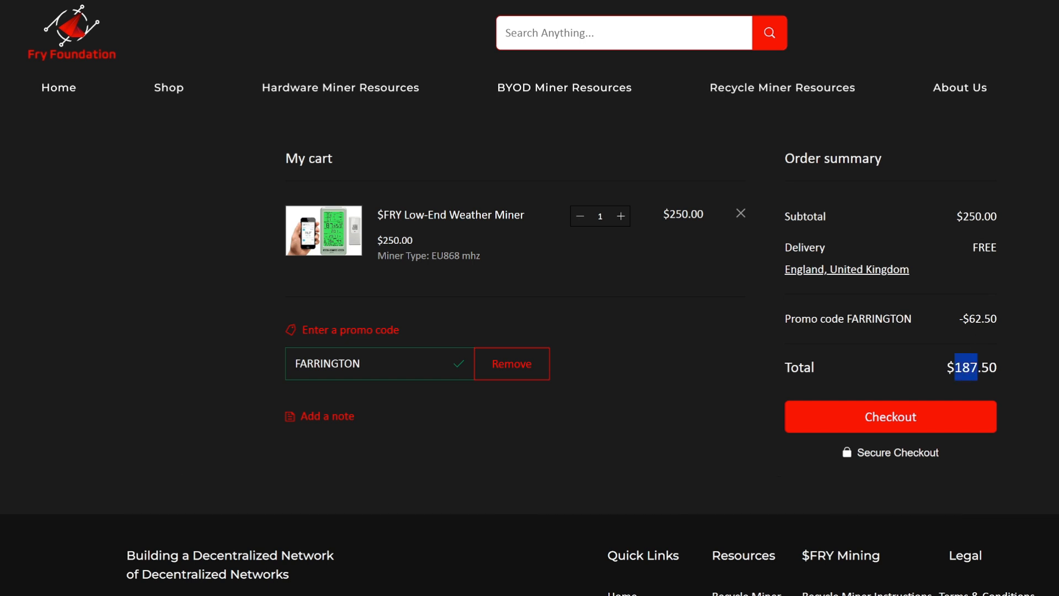
left_click(1002, 366)
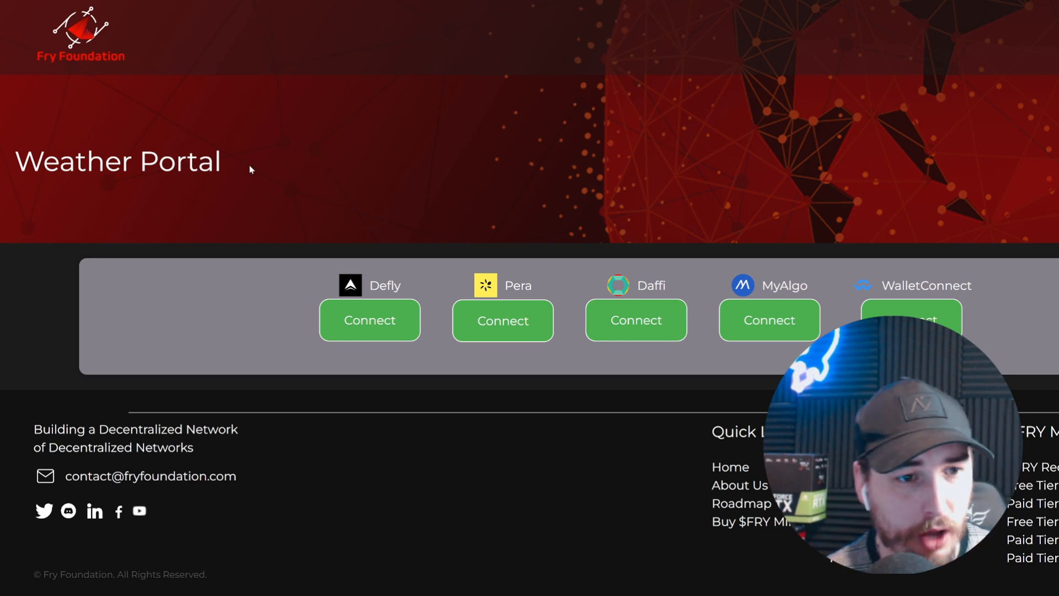
- Connect the Pera wallet via mobile and begin entering the Ecowitt API key
left_click(499, 333)
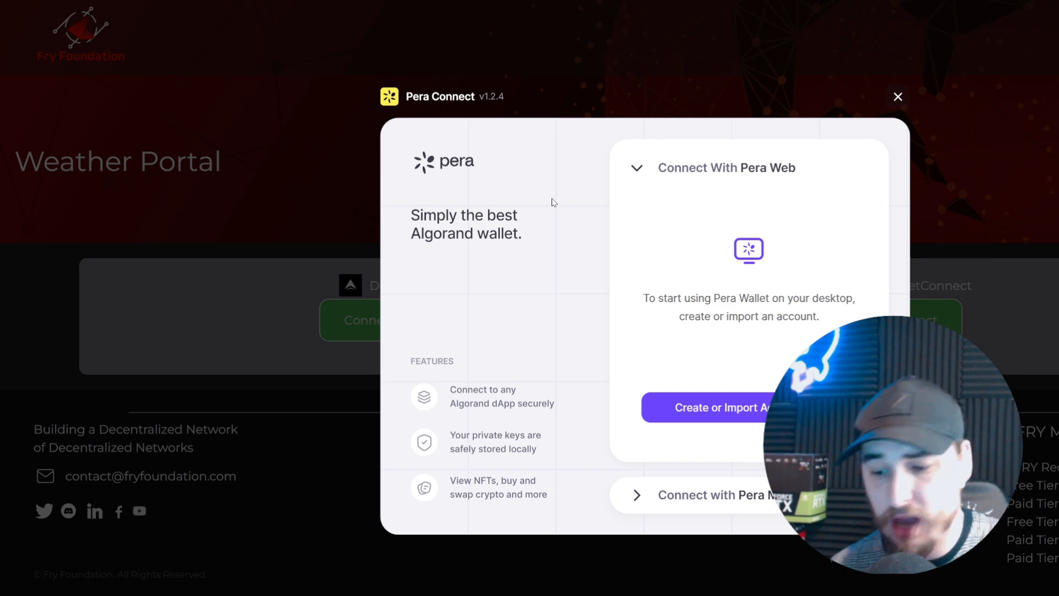
left_click(698, 495)
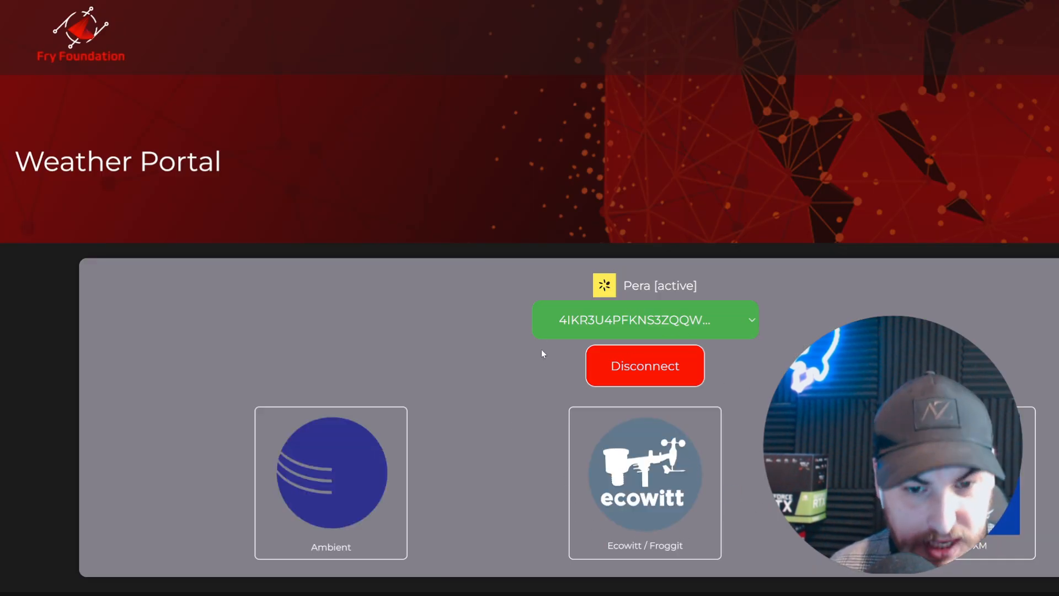
left_click(648, 493)
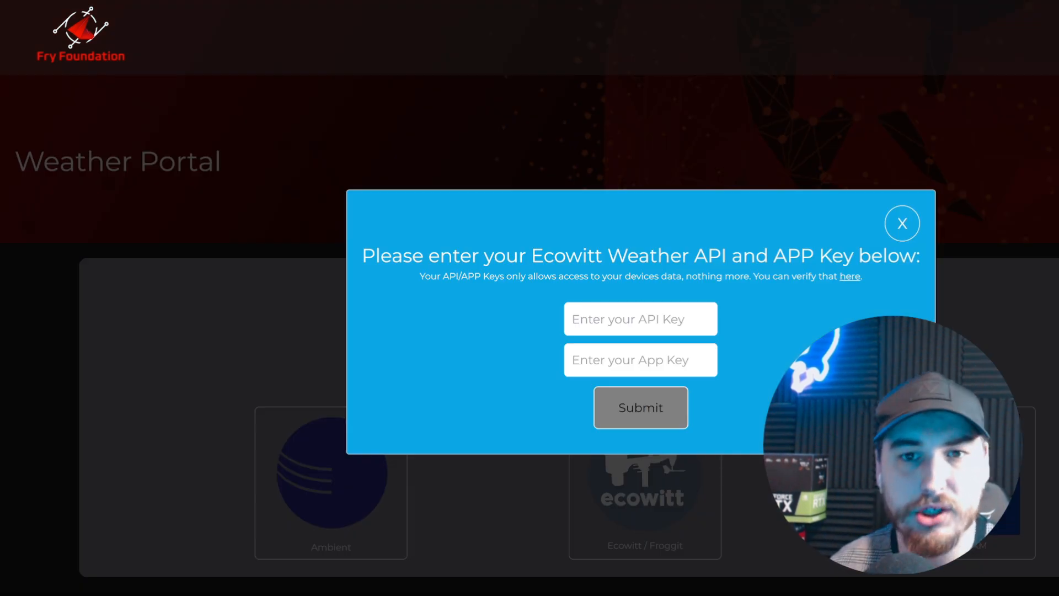
left_click(640, 318)
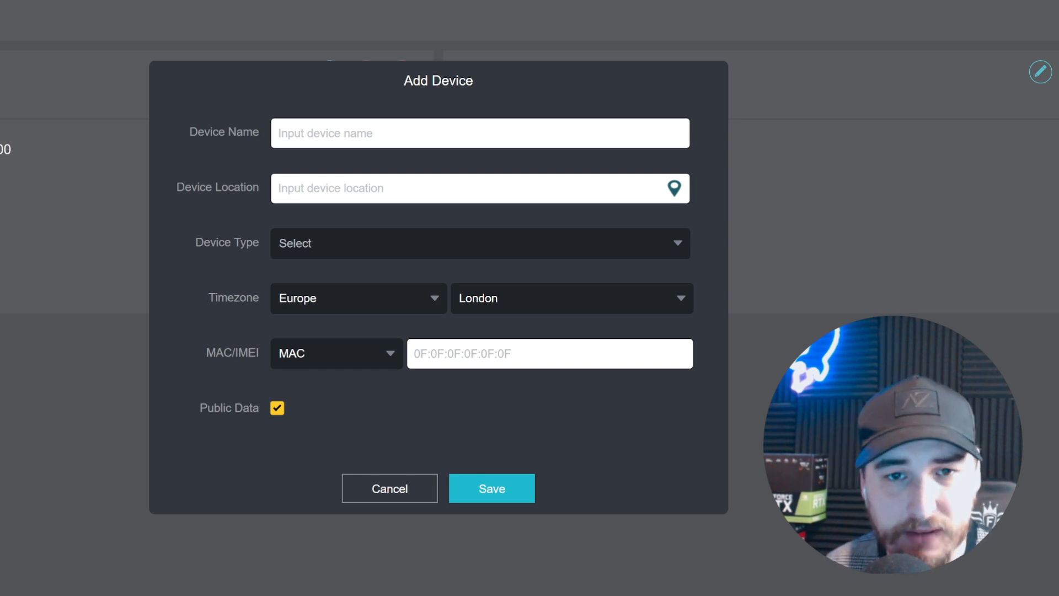
- Add and save a Weather Station device for the Low End Weather Miner with its MAC address
left_click(480, 133)
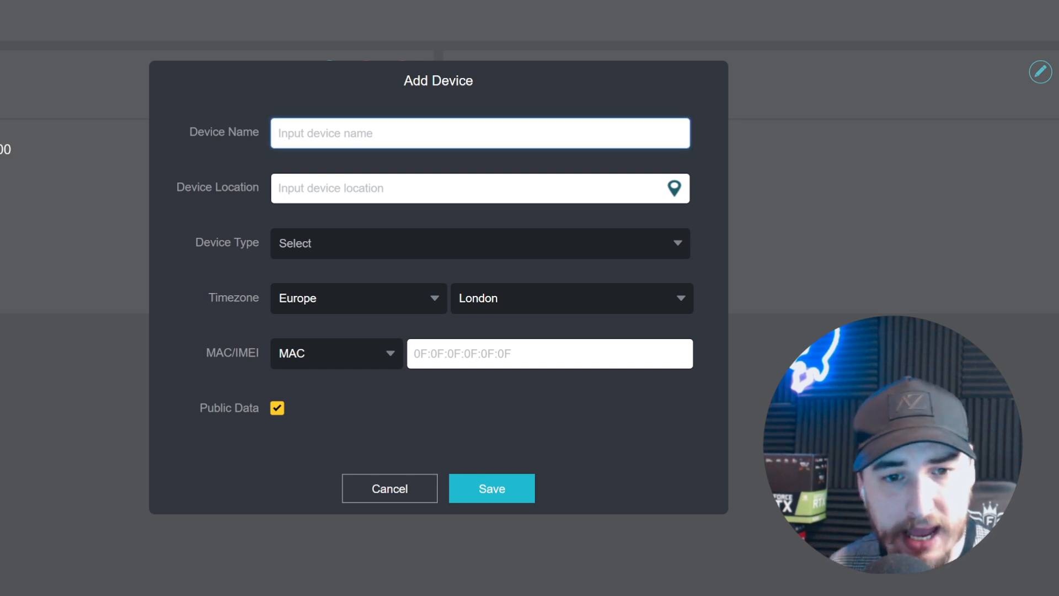
left_click(675, 188)
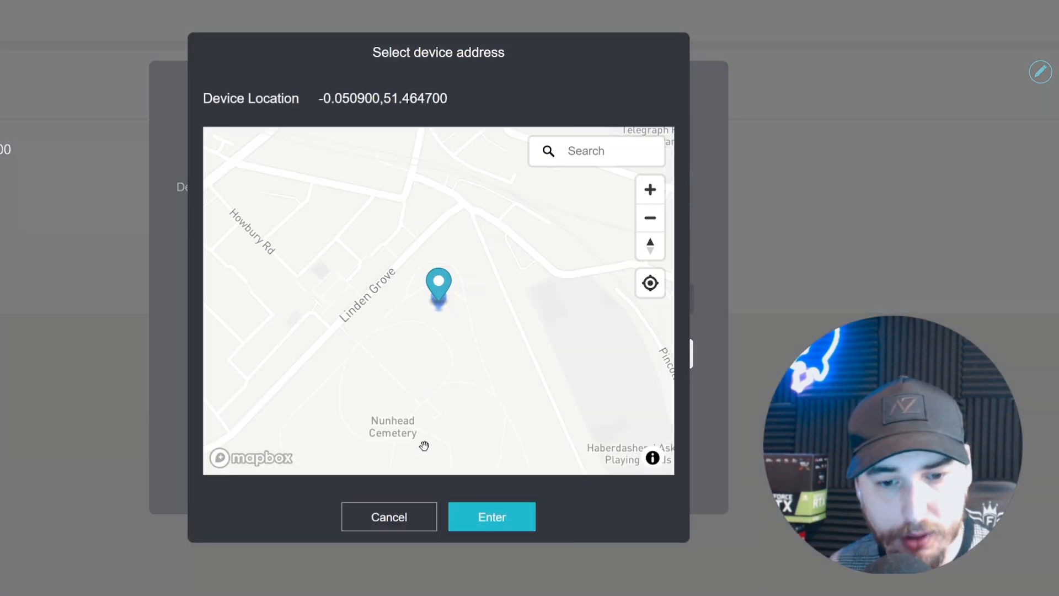
left_click(407, 516)
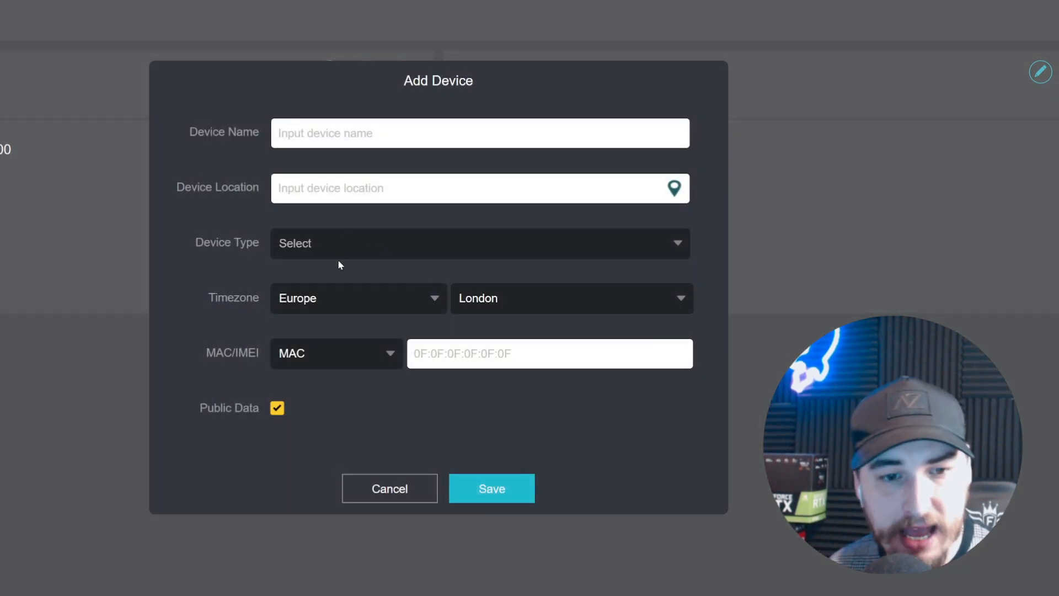
left_click(389, 247)
left_click(351, 277)
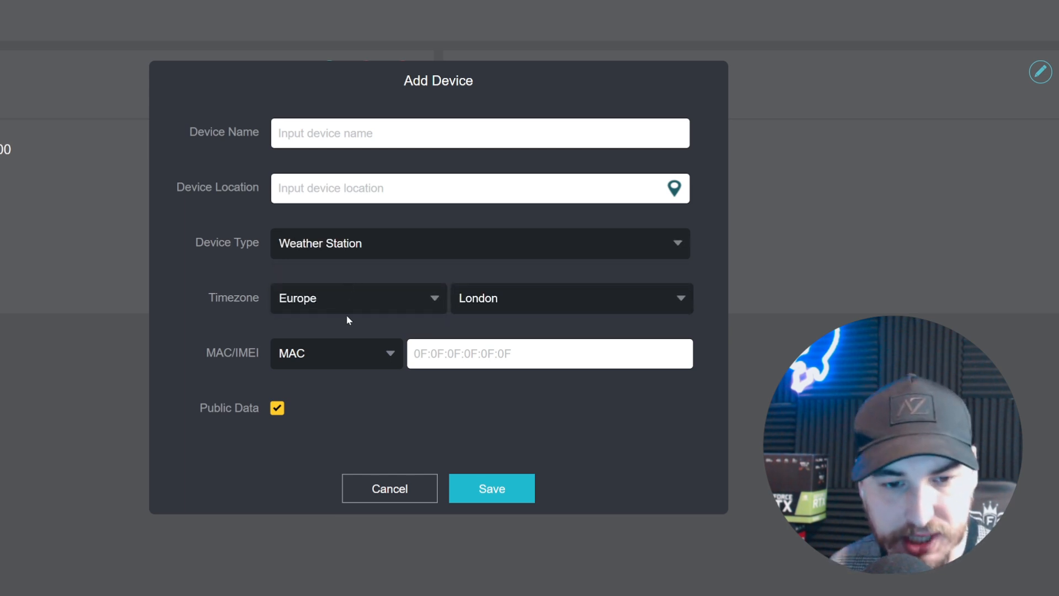
left_click(414, 353)
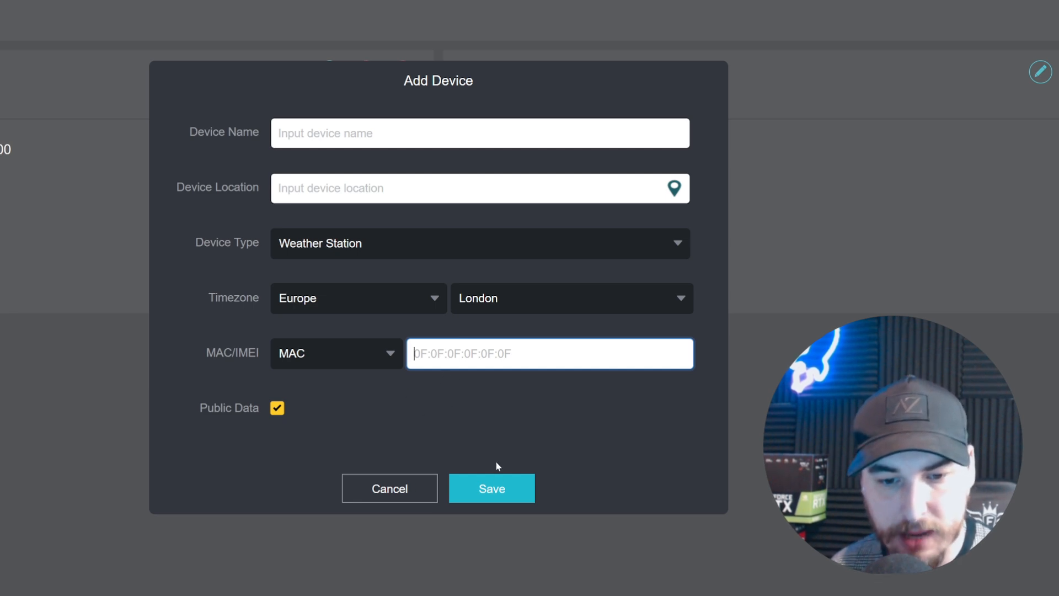
left_click(390, 488)
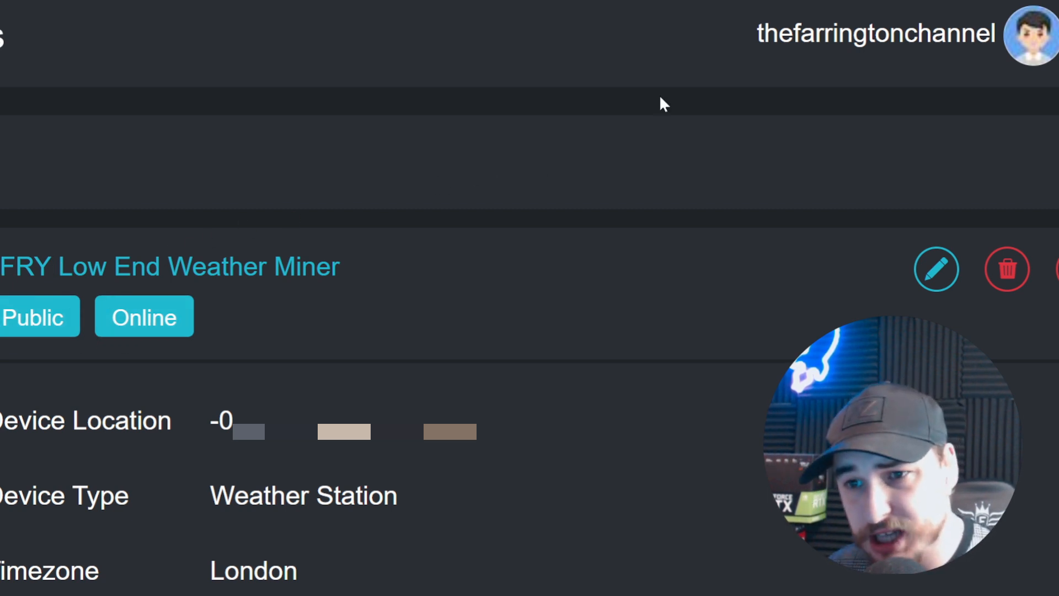
- From the user profile, create a key named Fry lowend weather and choose its type
left_click(958, 37)
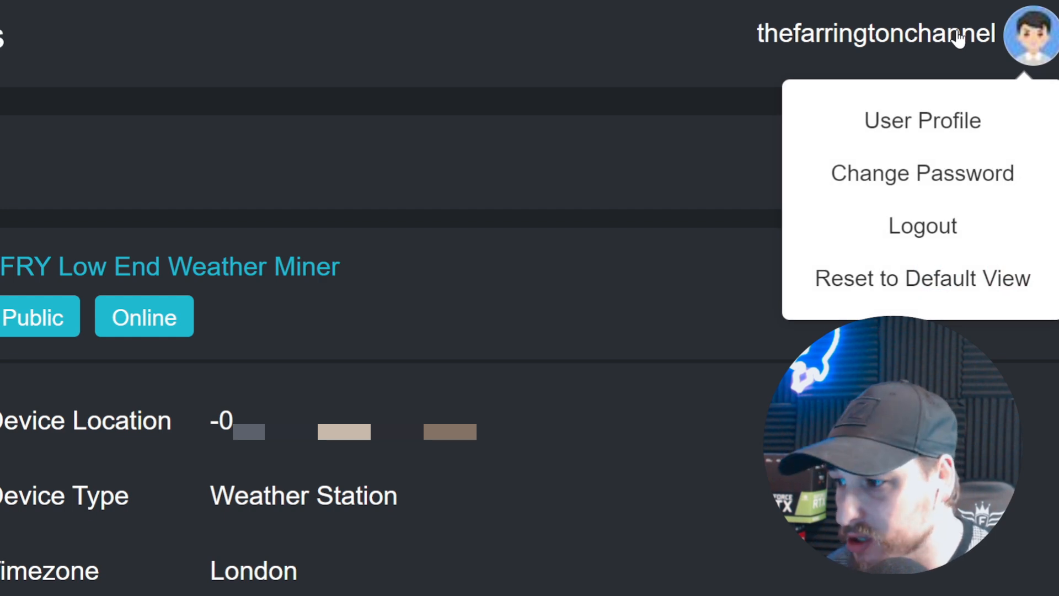
left_click(941, 126)
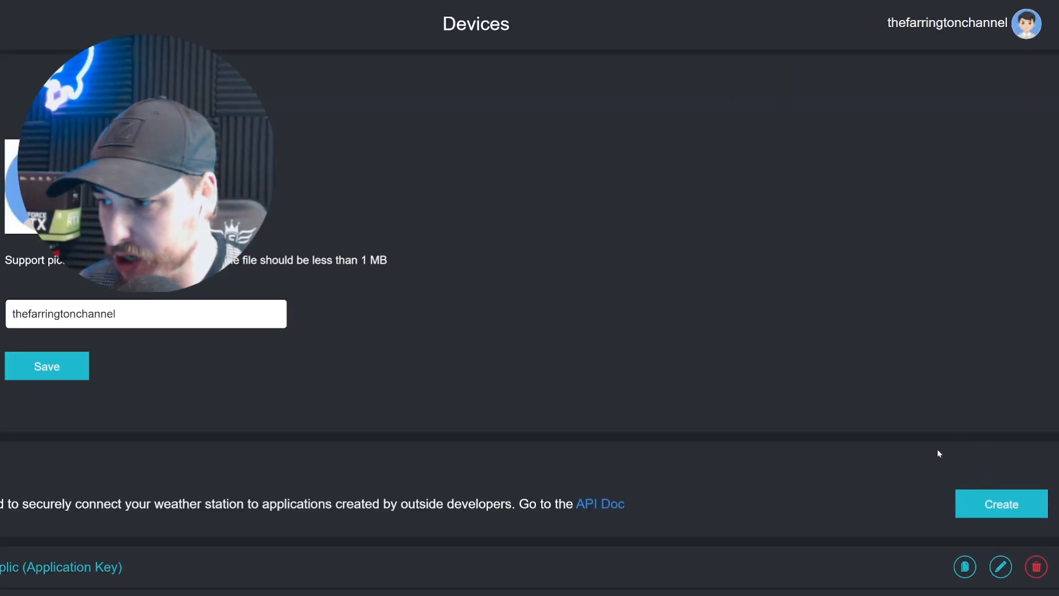
left_click(989, 505)
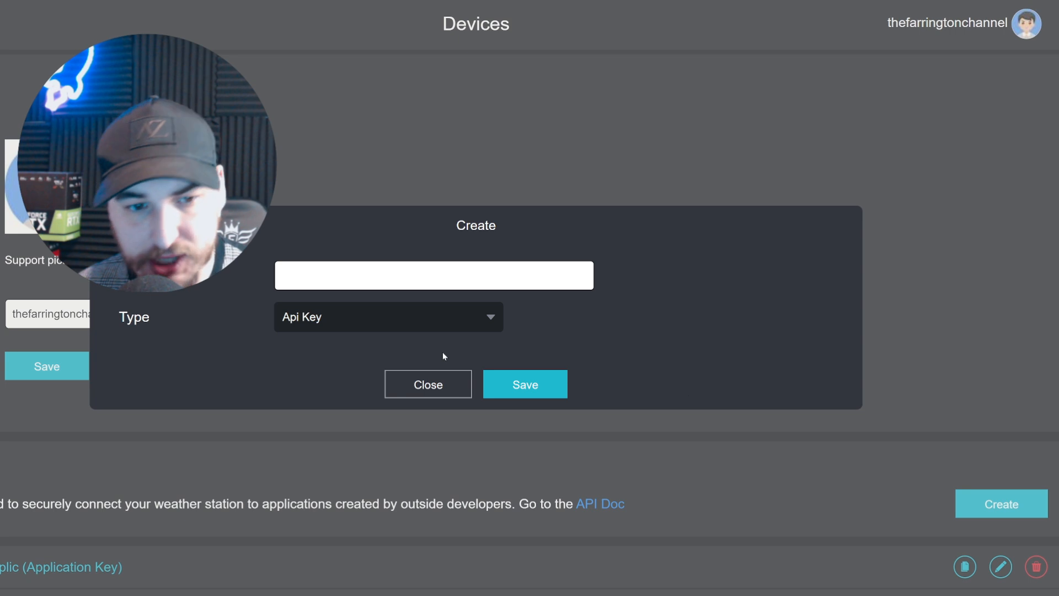
left_click(434, 275)
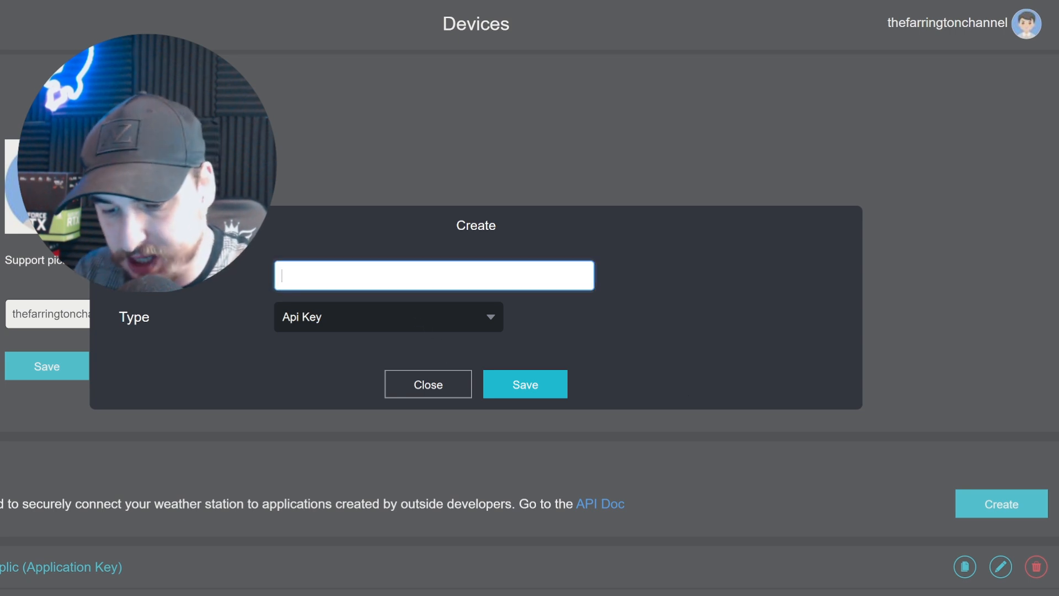
type("Fry")
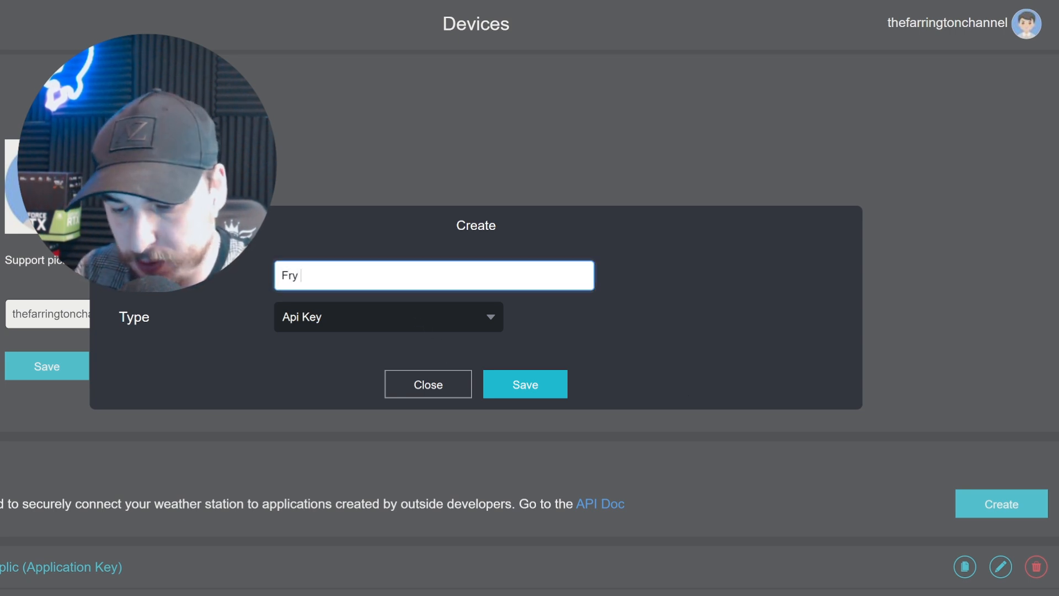
type(" lowend wea")
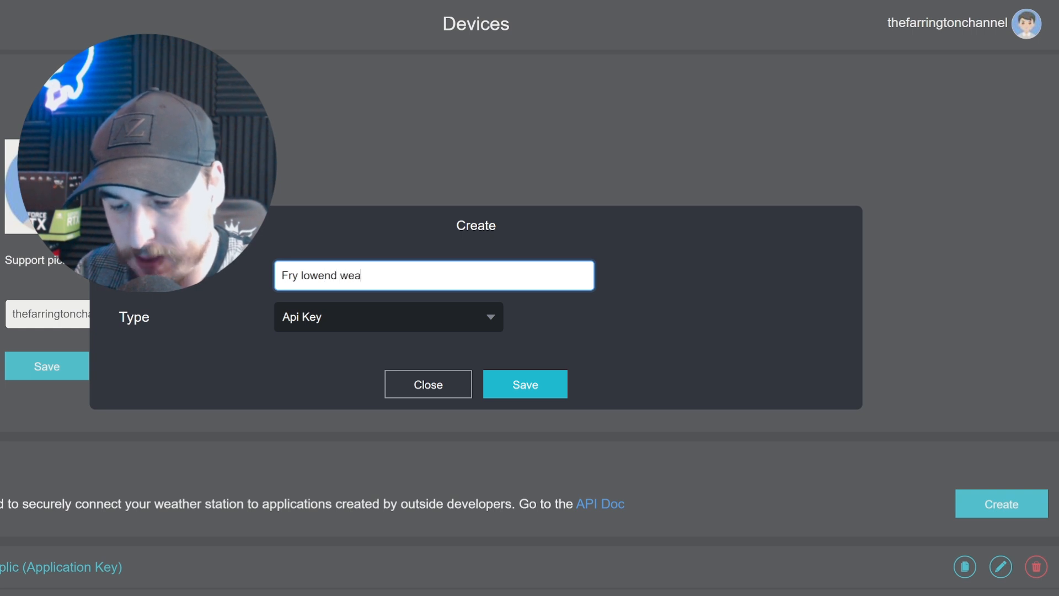
type("ther")
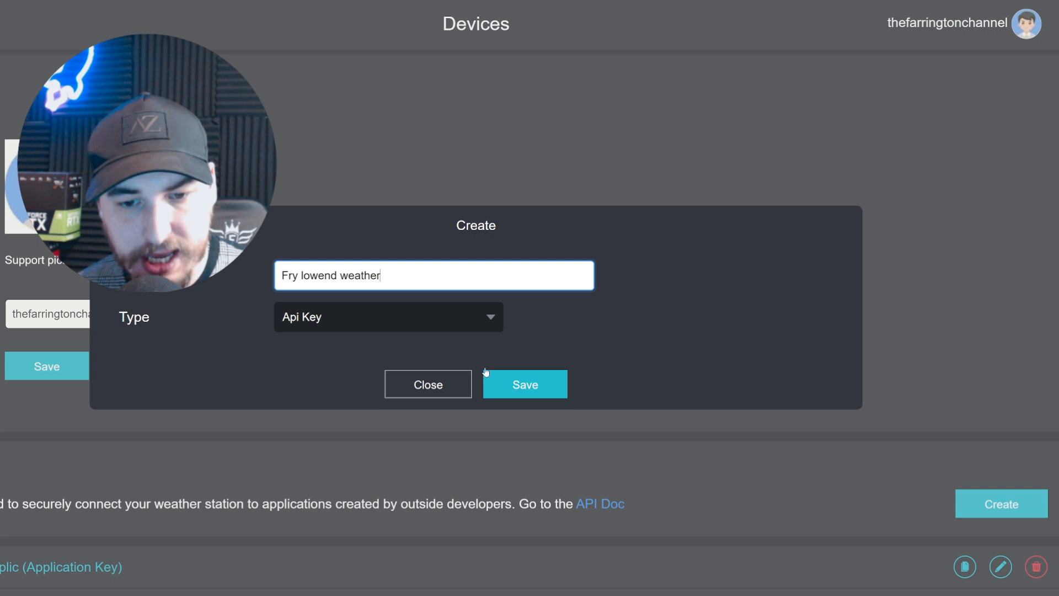
left_click(464, 321)
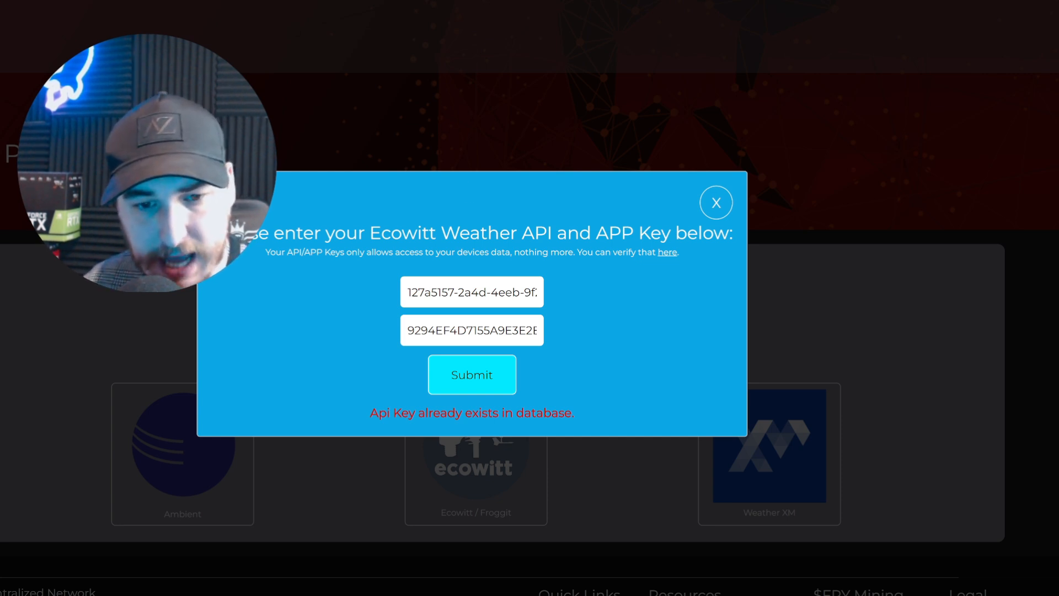
- Submit the Ecowitt keys and highlight the wallet-link success confirmation
left_click(473, 385)
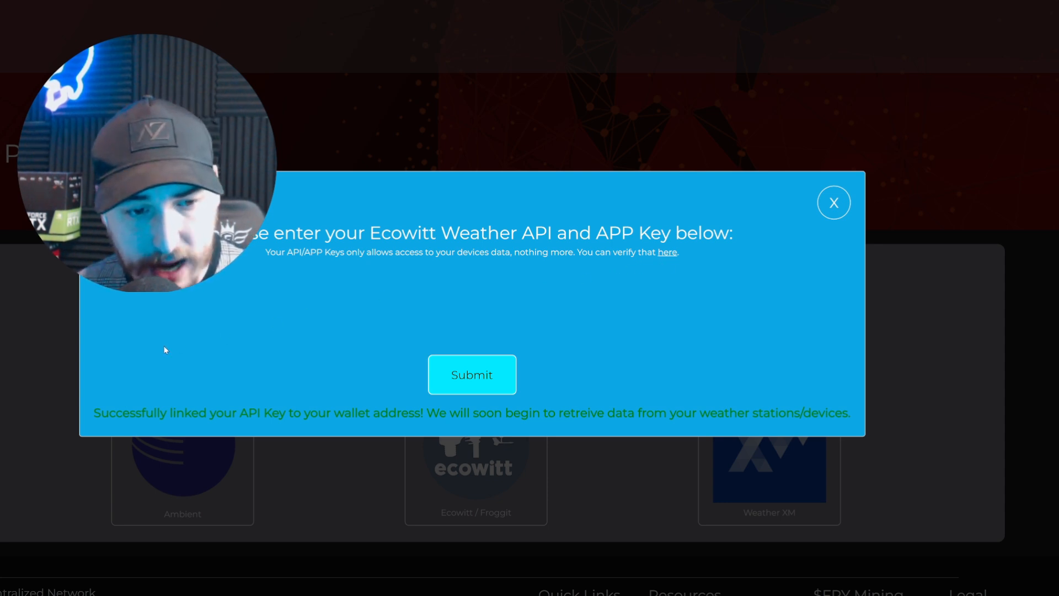
left_click_drag(94, 412, 274, 412)
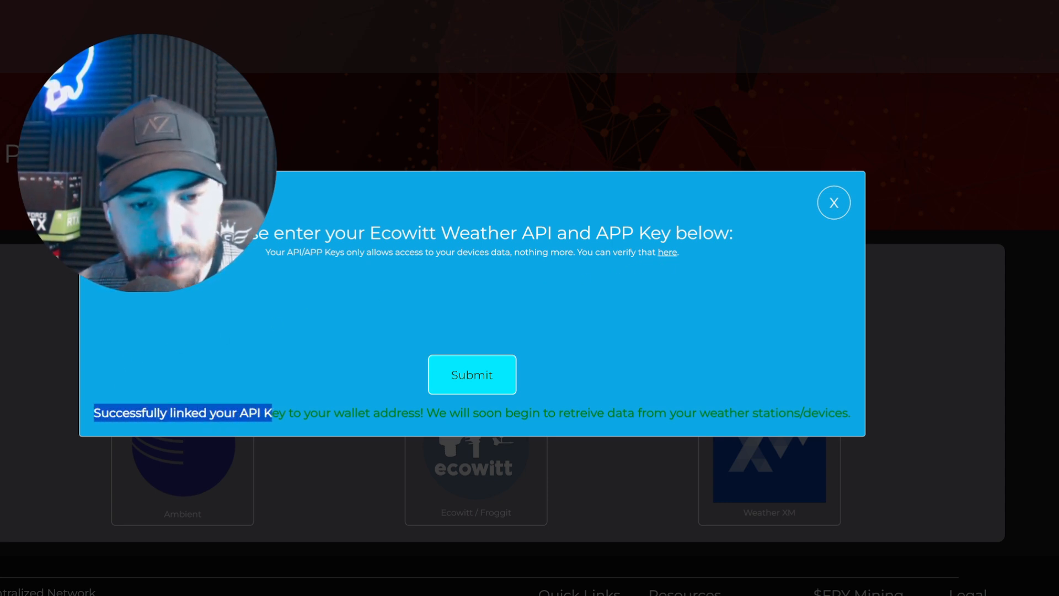
left_click_drag(273, 412, 812, 412)
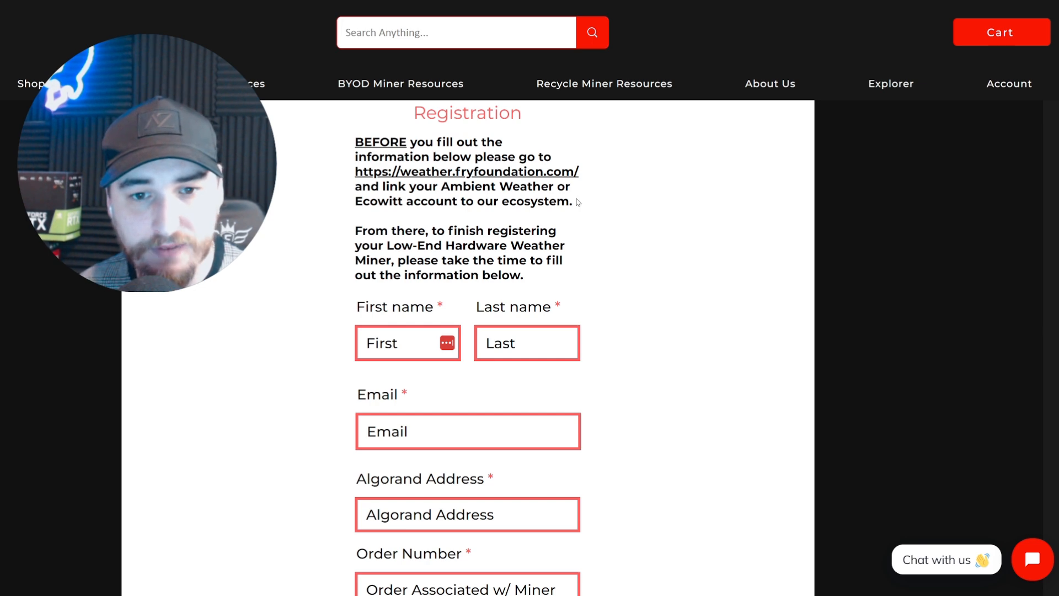
scroll(577, 202, "down", 3)
scroll(577, 202, "down", 3)
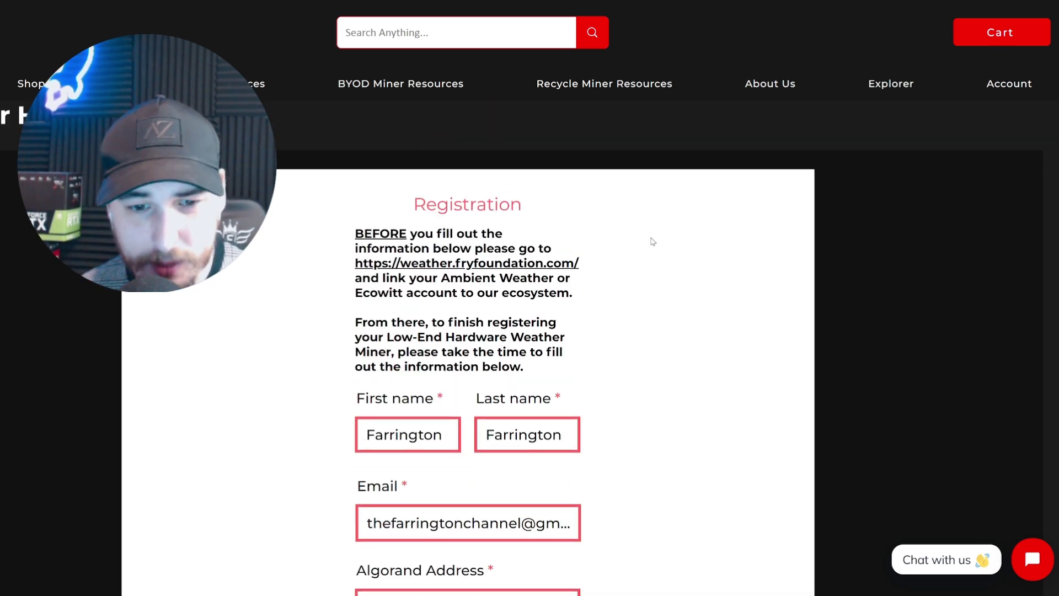
scroll(647, 205, "down", 2)
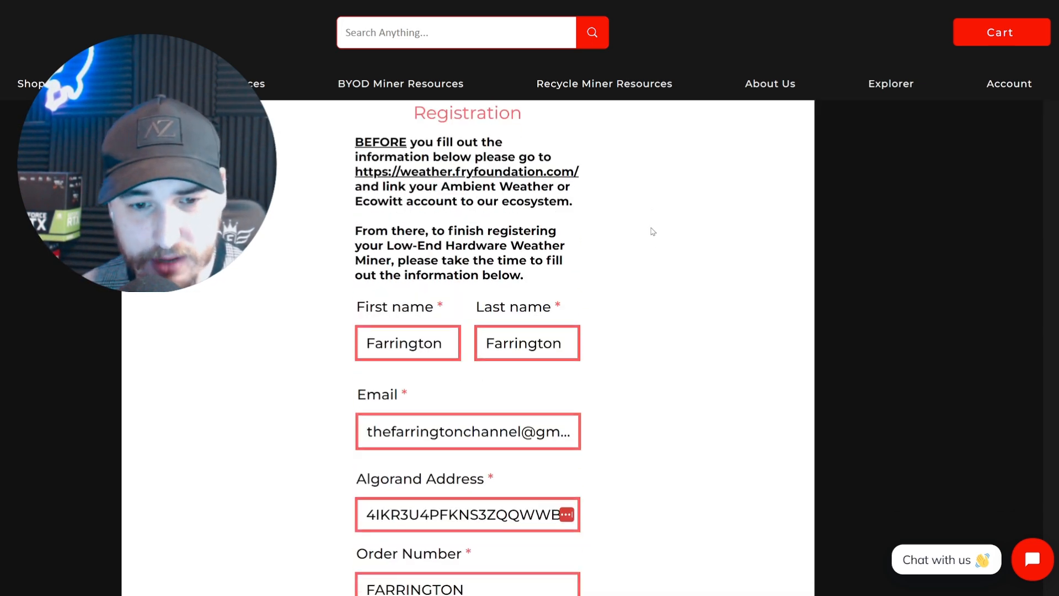
scroll(647, 205, "down", 2)
- Move through the registration fields toward the Order Number field
key("Tab")
key("Tab")
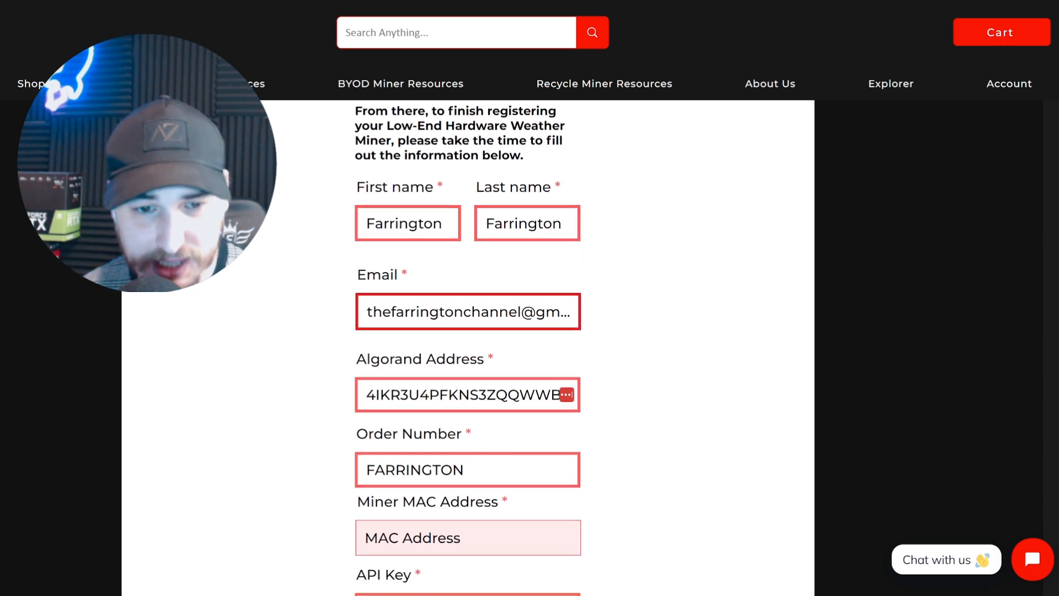
scroll(468, 331, "down", 1)
scroll(467, 331, "down", 1)
key("Tab")
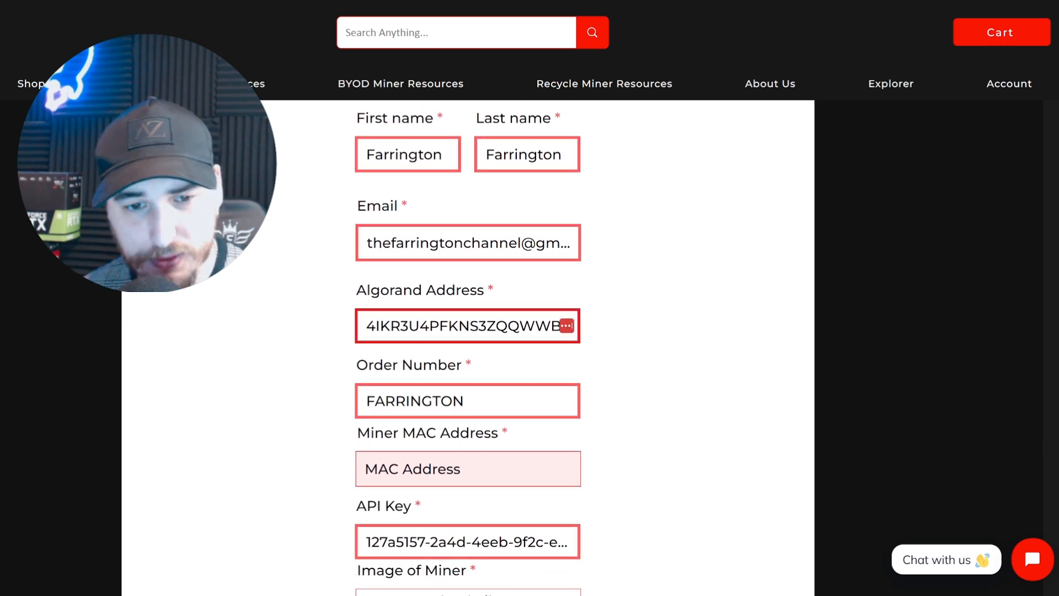
scroll(468, 332, "down", 1)
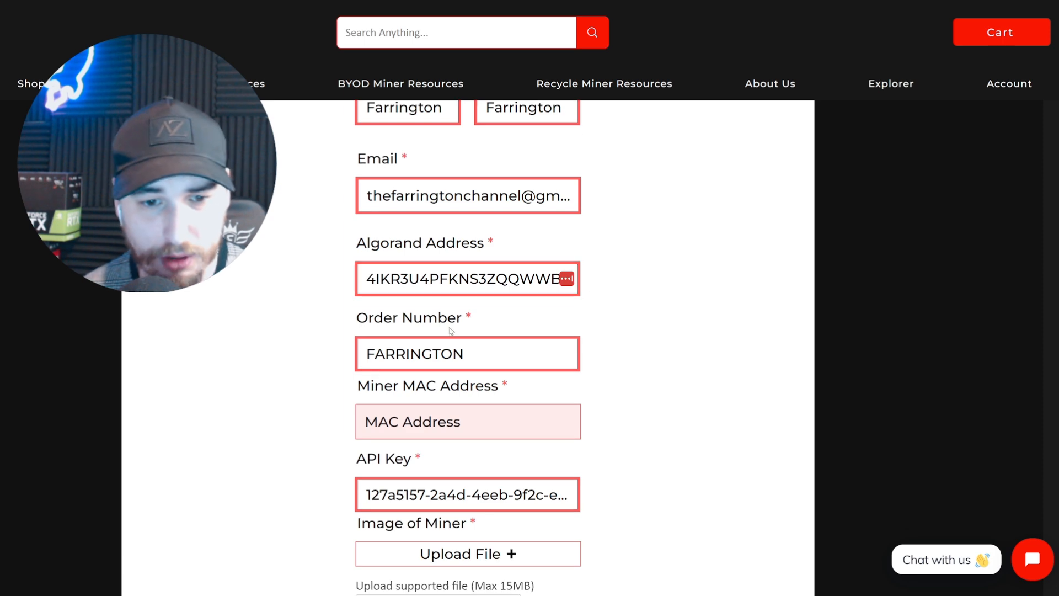
key("Tab")
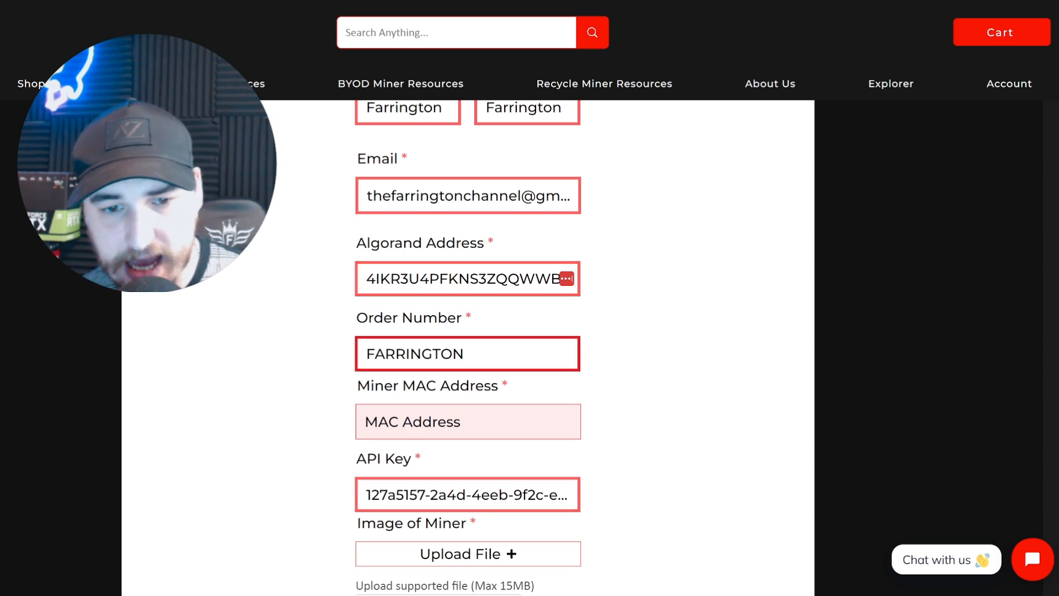
scroll(468, 331, "down", 1)
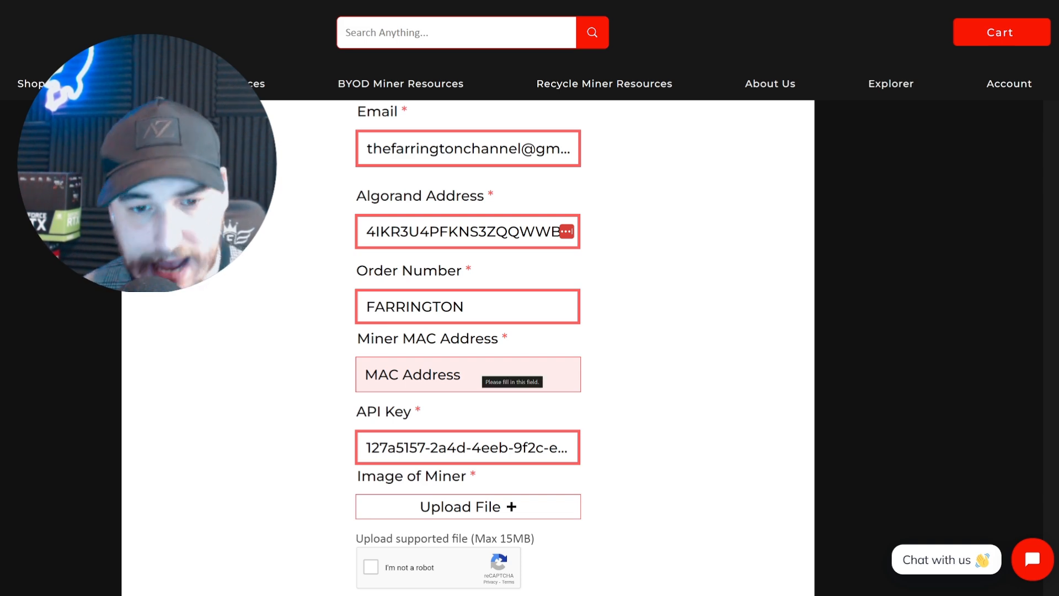
scroll(467, 373, "down", 1)
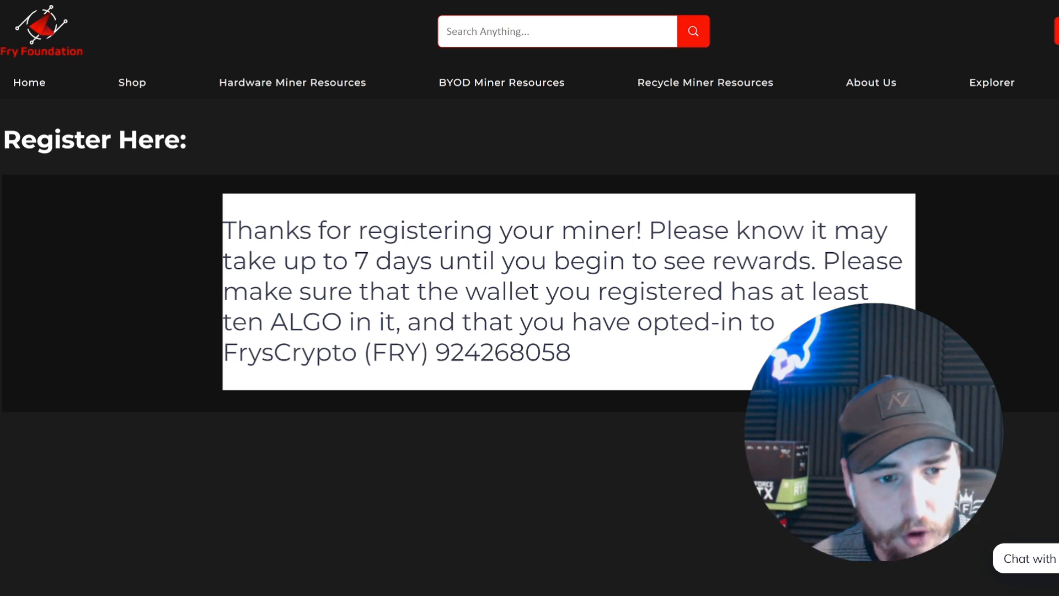
- Highlight the thank-you confirmation message while reading it
mouse_move(222, 230)
left_mouse_down()
mouse_move(829, 230)
mouse_move(773, 261)
left_mouse_up()
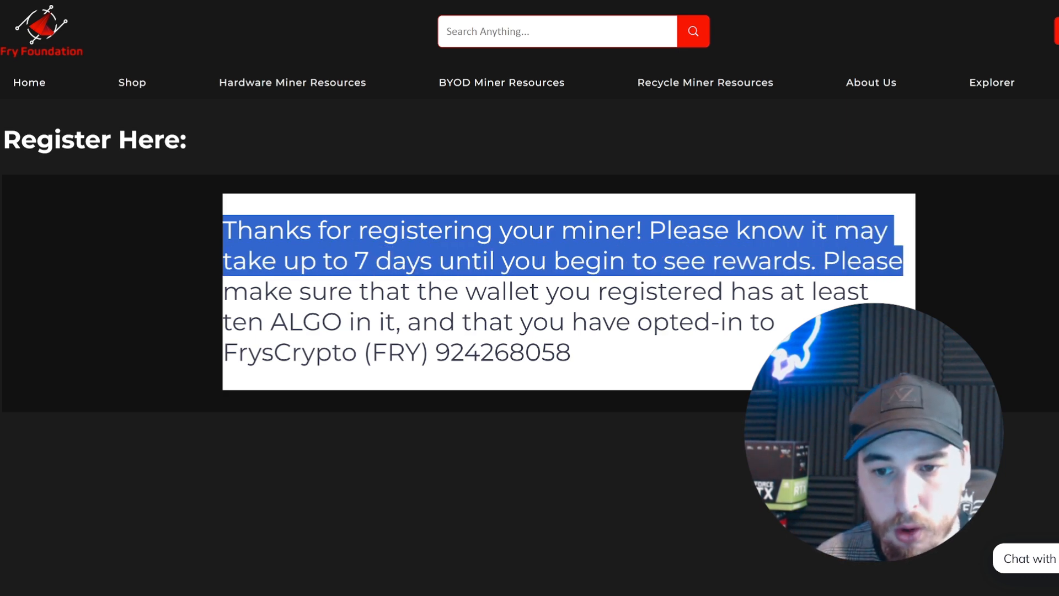
mouse_move(774, 261)
left_mouse_down()
mouse_move(417, 292)
mouse_move(695, 322)
mouse_move(390, 353)
mouse_move(507, 353)
left_mouse_up()
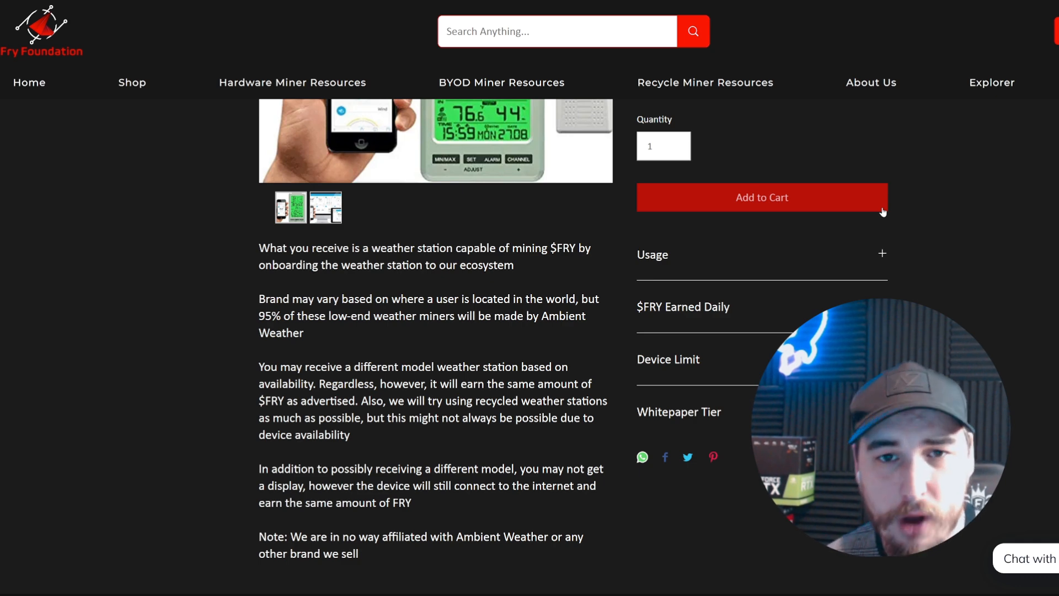
scroll(560, 296, "up", 5)
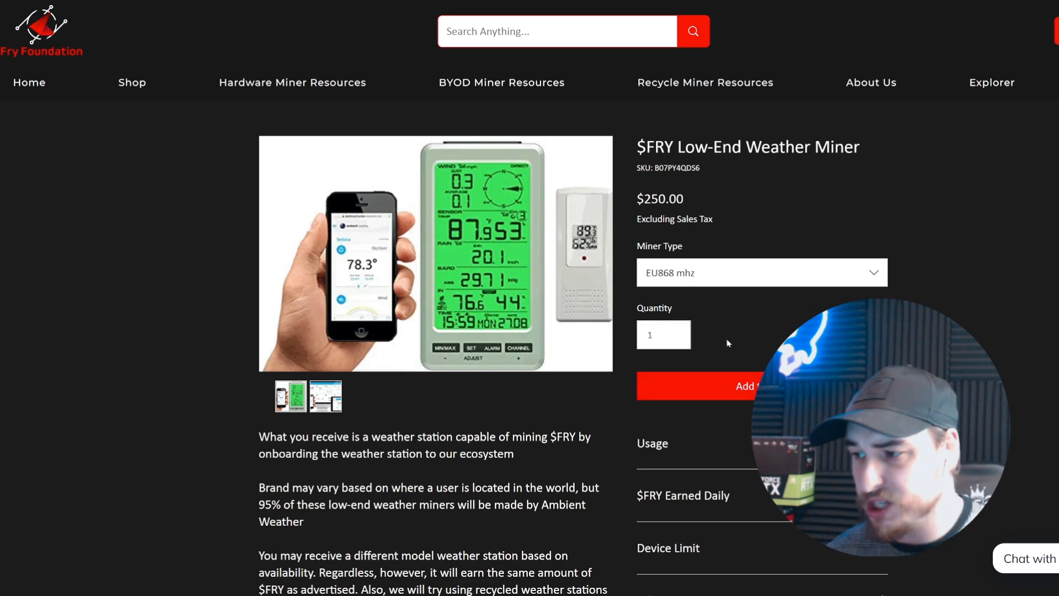
scroll(727, 339, "down", 1)
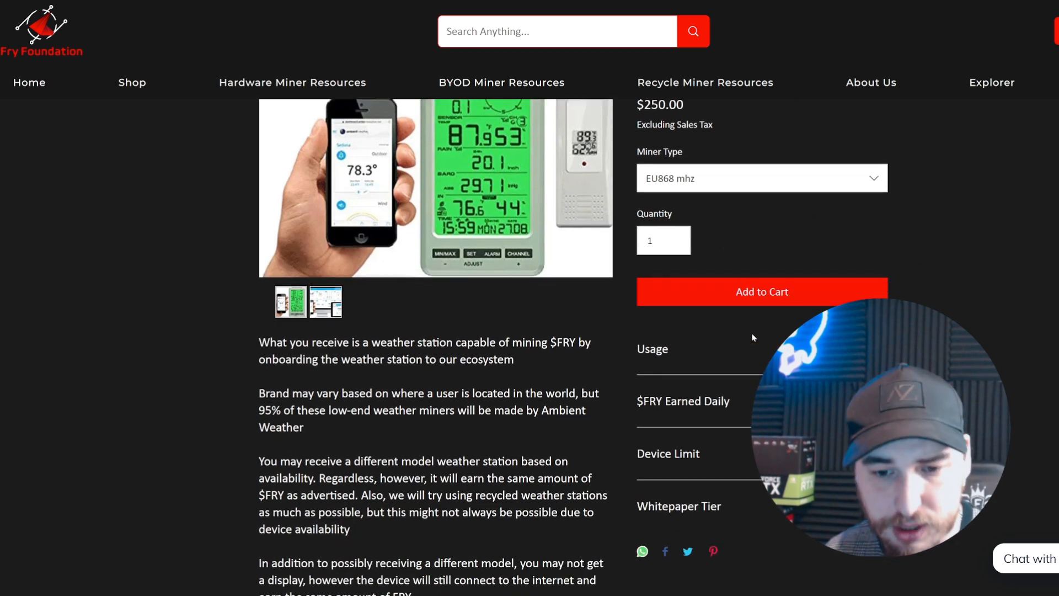
- Expand $FRY Earned Daily and copy the 215.72 unverified figure
left_click(736, 402)
scroll(735, 402, "down", 1)
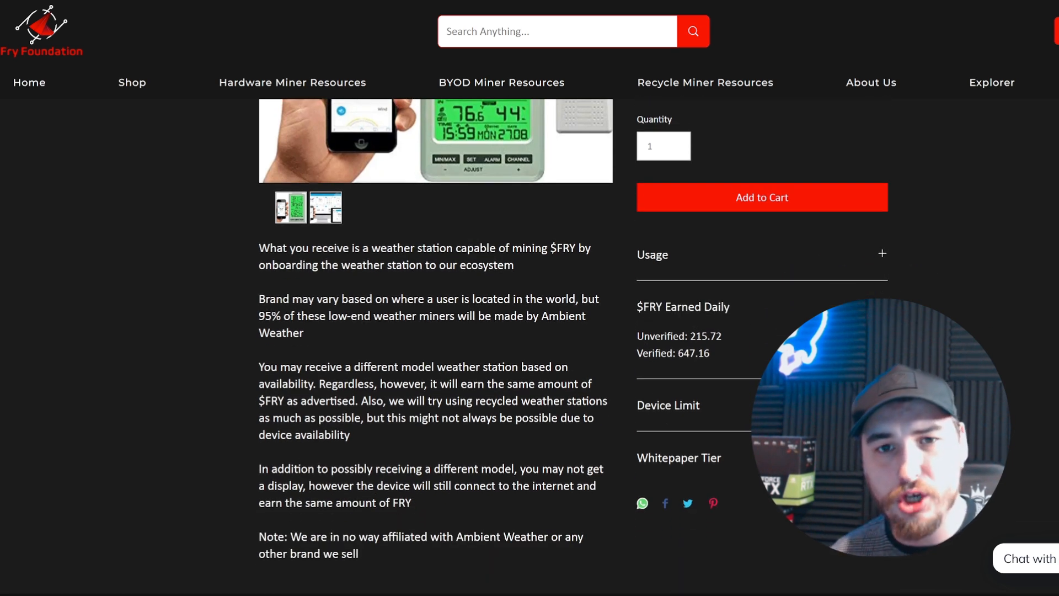
left_click_drag(690, 336, 722, 336)
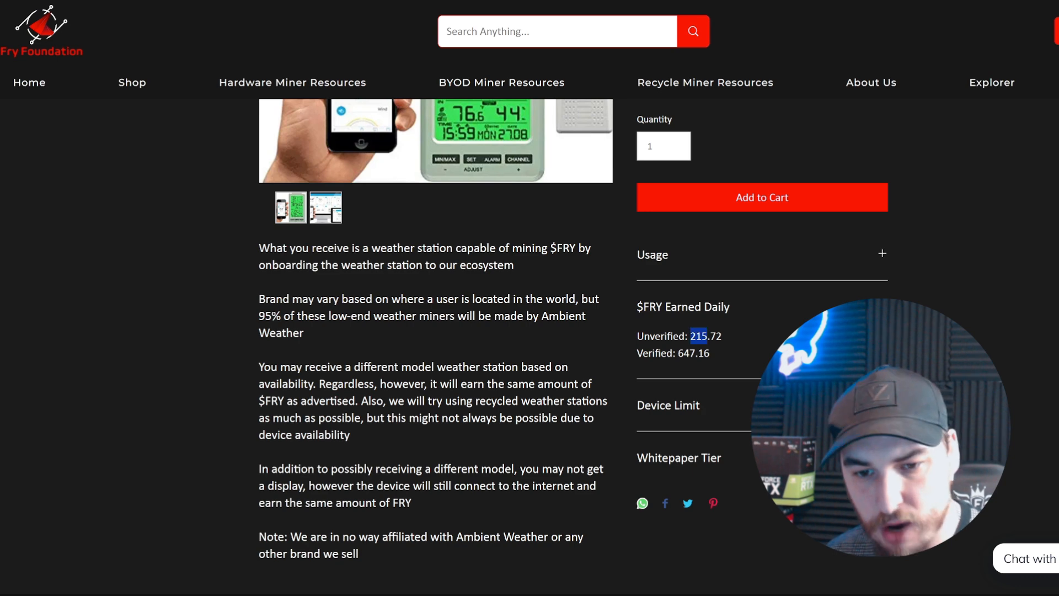
right_click(722, 336)
left_click(743, 348)
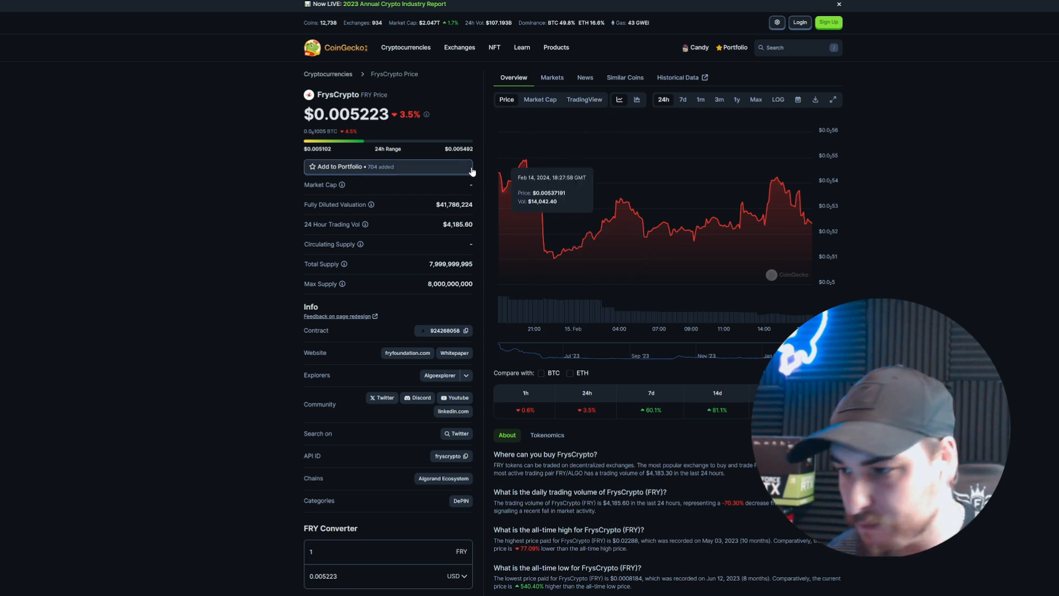
scroll(315, 249, "down", 1)
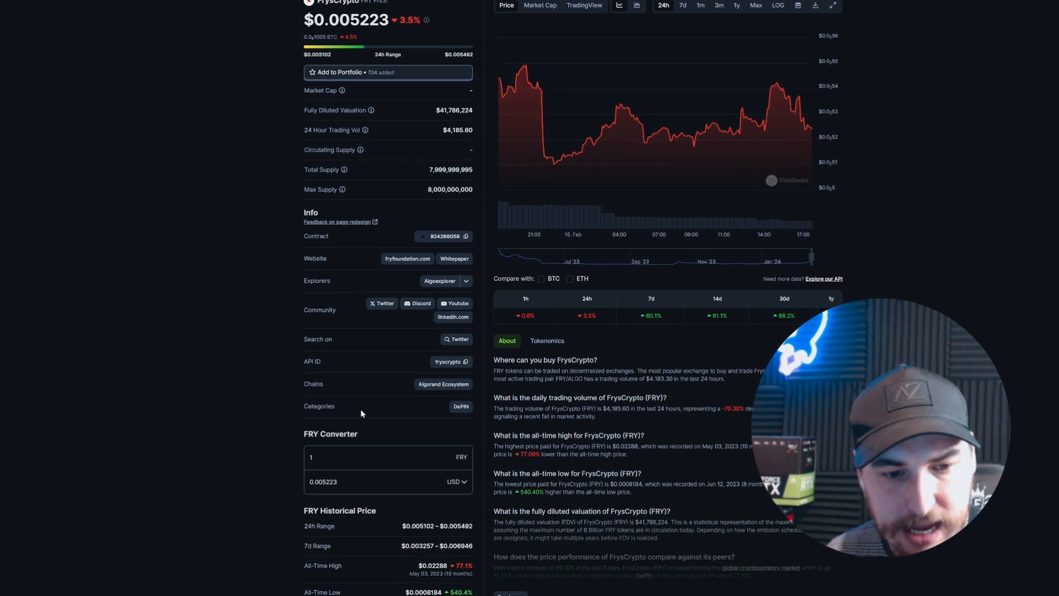
- Convert 215.72 FRY to about 1.1267 USD in the CoinGecko converter
left_click(373, 457)
key("BackSpace")
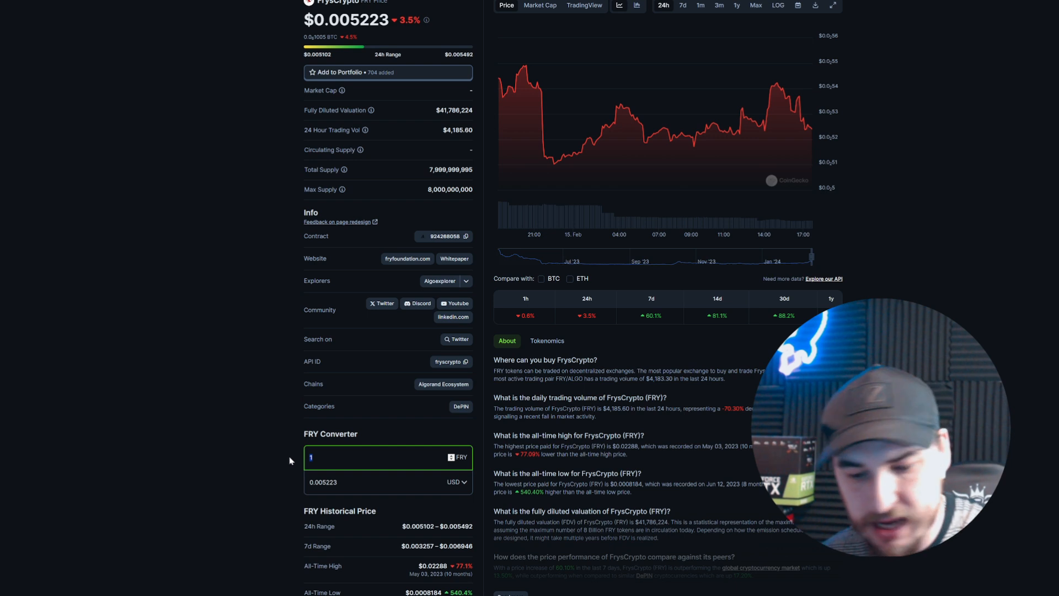
type("215.72")
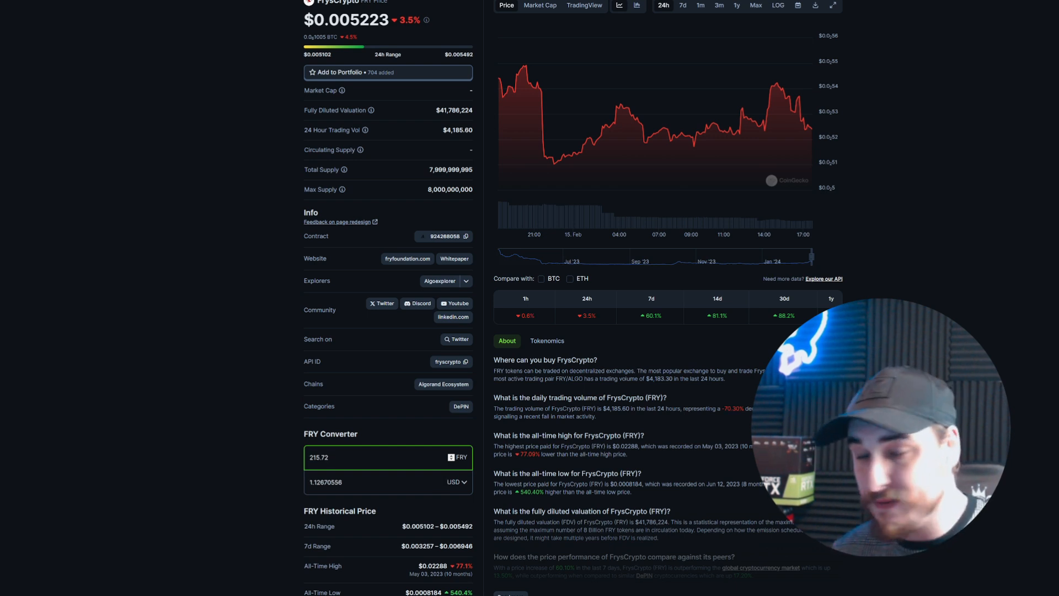
key("Return")
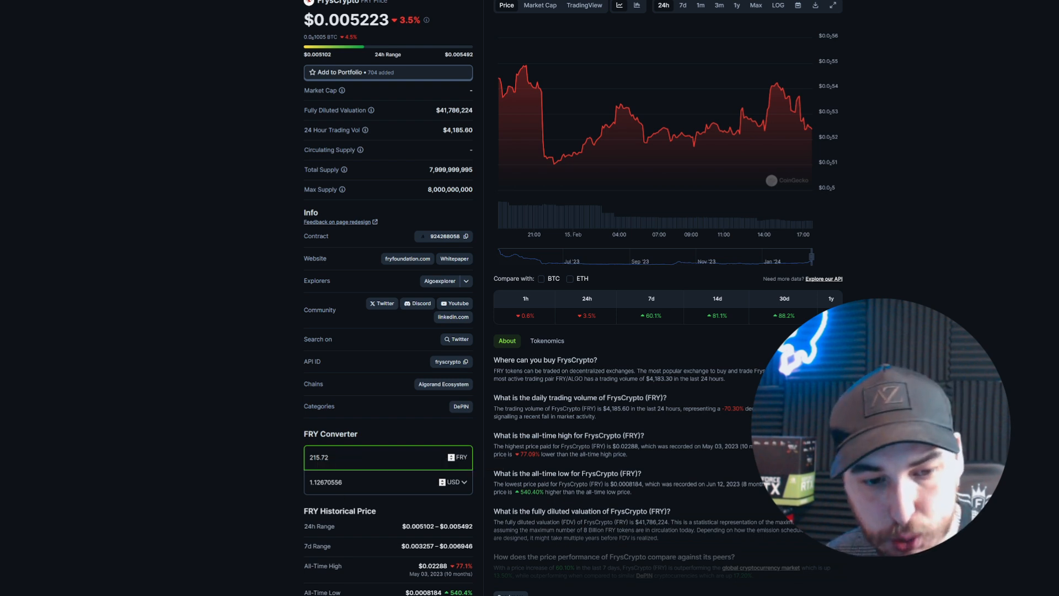
key("Return")
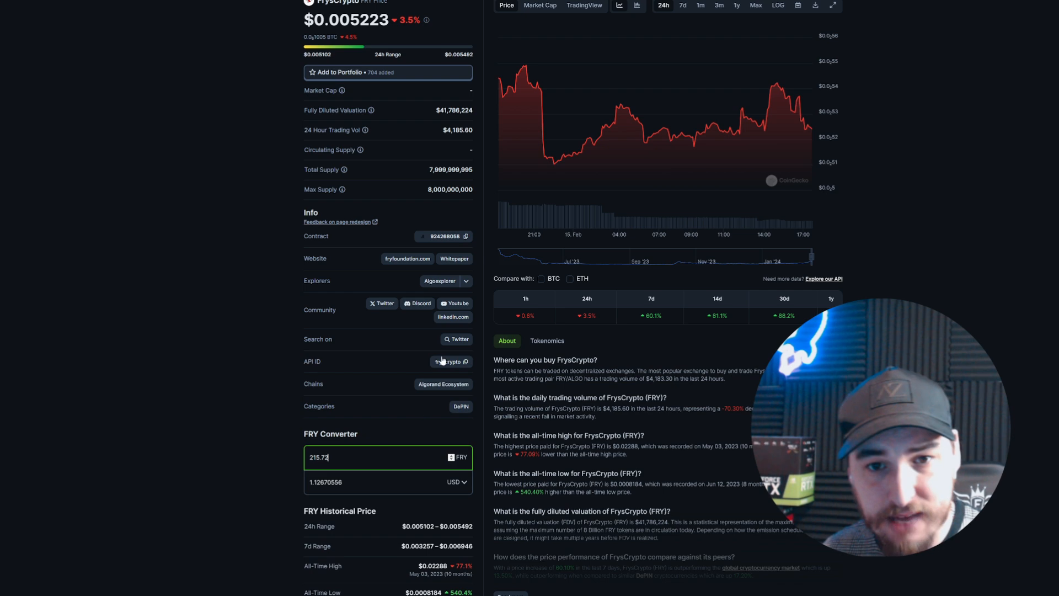
- Carry the verified daily figure 647.16 FRY into CoinGecko's converter, valuing it at about 3.38 USD
key("ctrl+Tab")
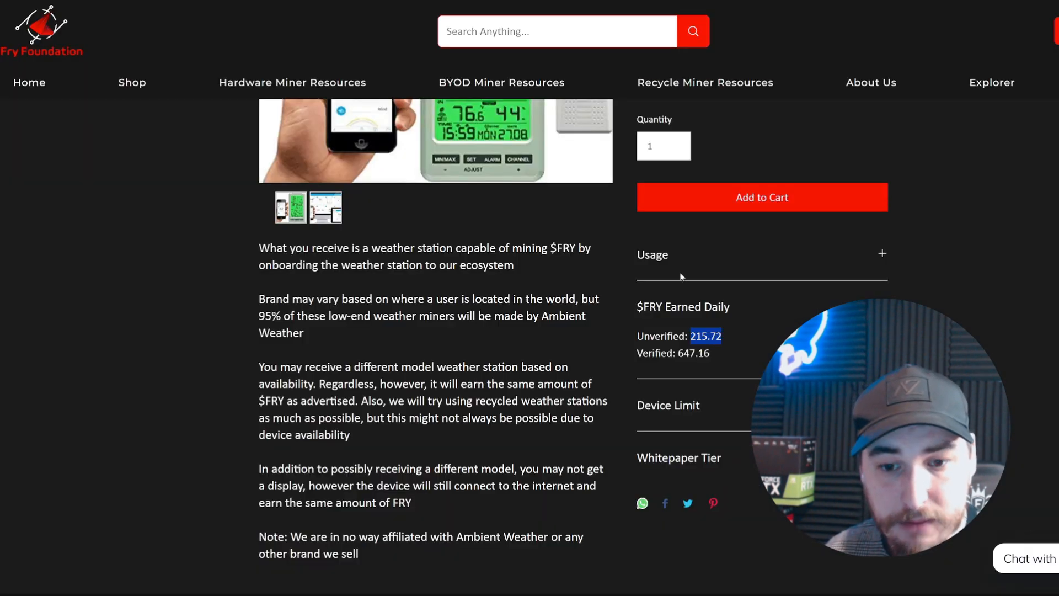
left_click_drag(678, 352, 691, 353)
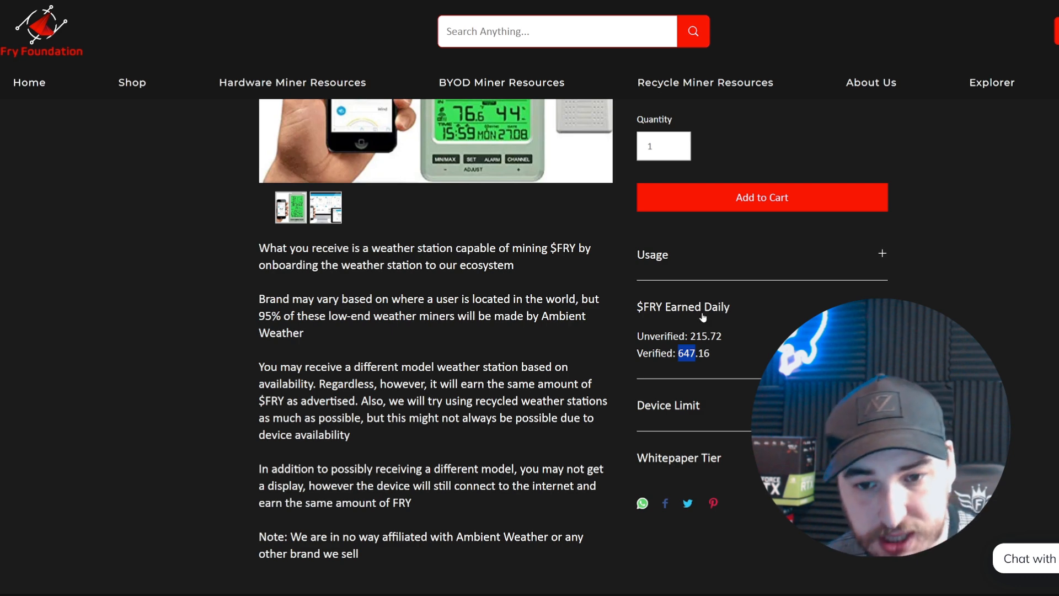
left_click_drag(683, 353, 710, 353)
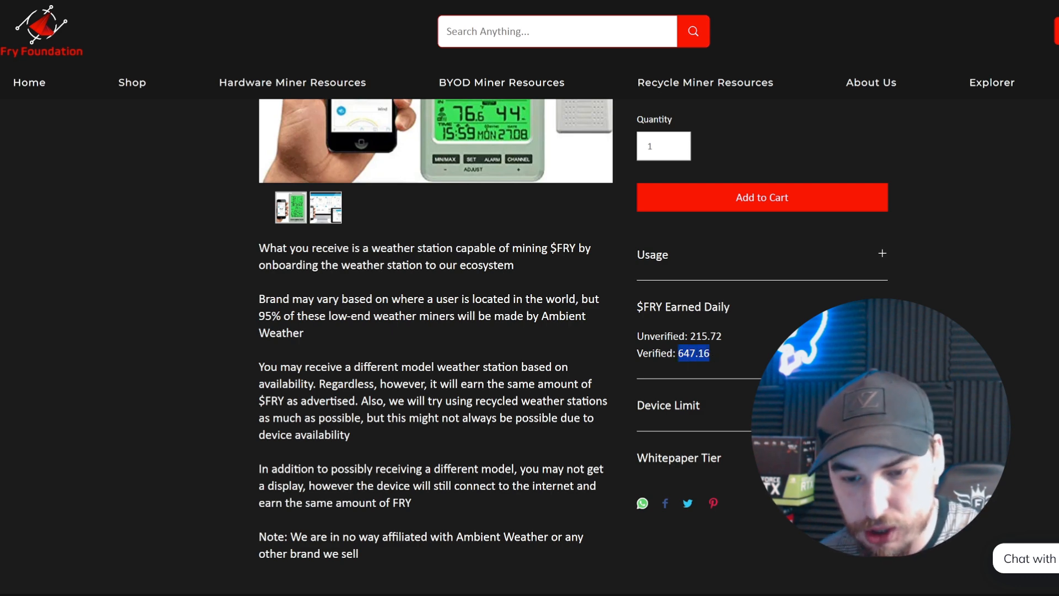
key("ctrl+Tab")
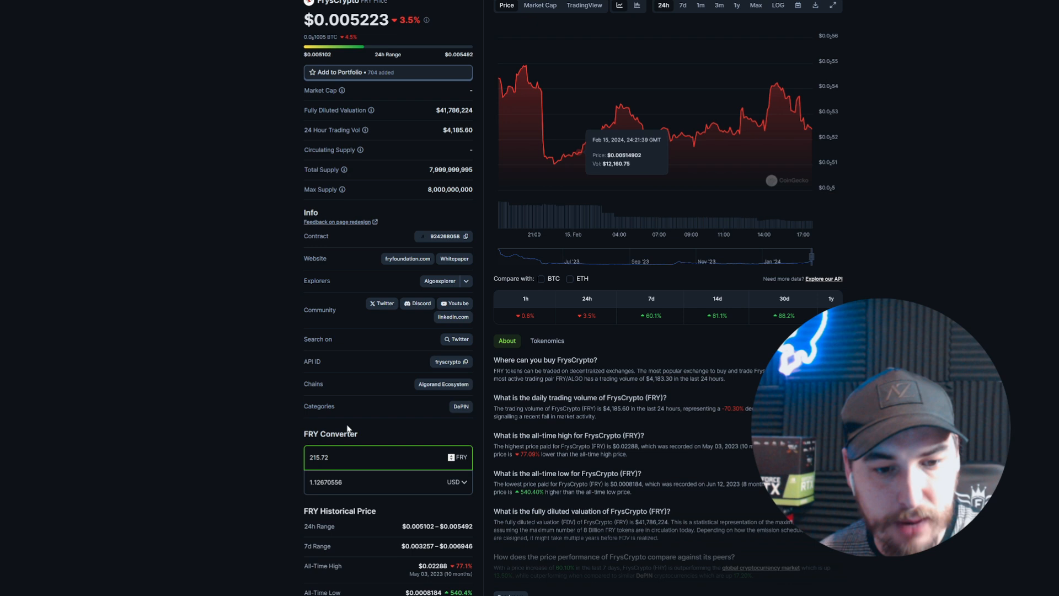
triple_click(331, 457)
type("647.16")
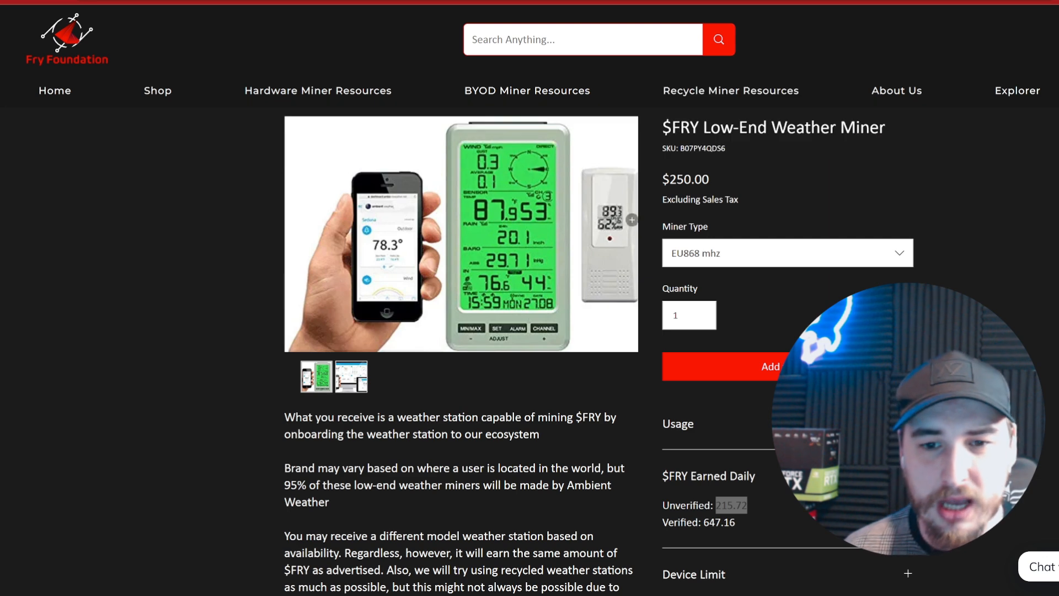
- Highlight the miner title and the unverified 215.72 figure, then return to CoinGecko showing it as about 1.13 USD
left_click(675, 127)
left_click_drag(675, 127, 858, 127)
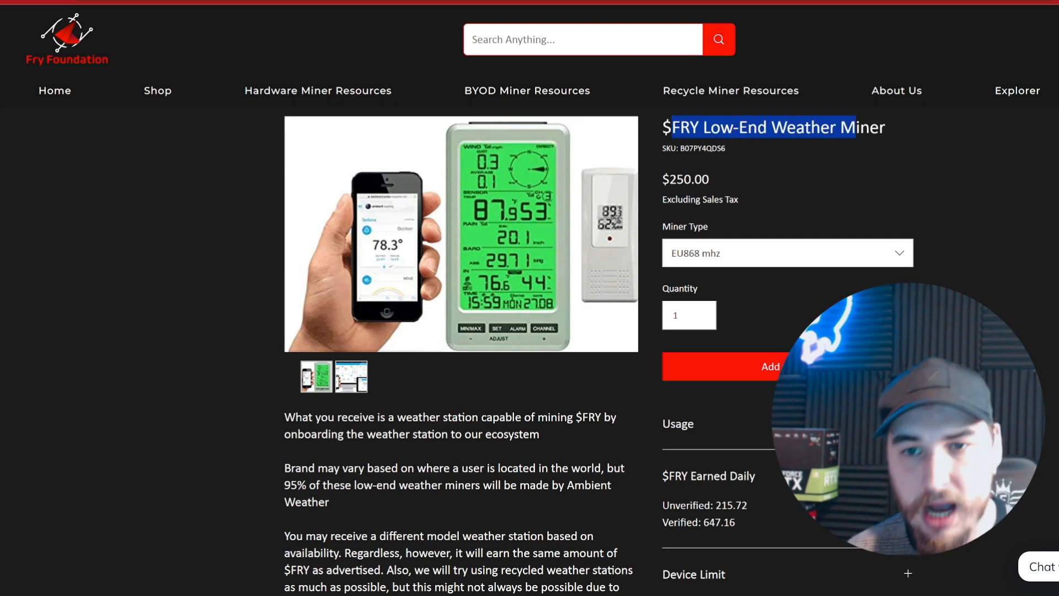
left_click_drag(715, 505, 748, 506)
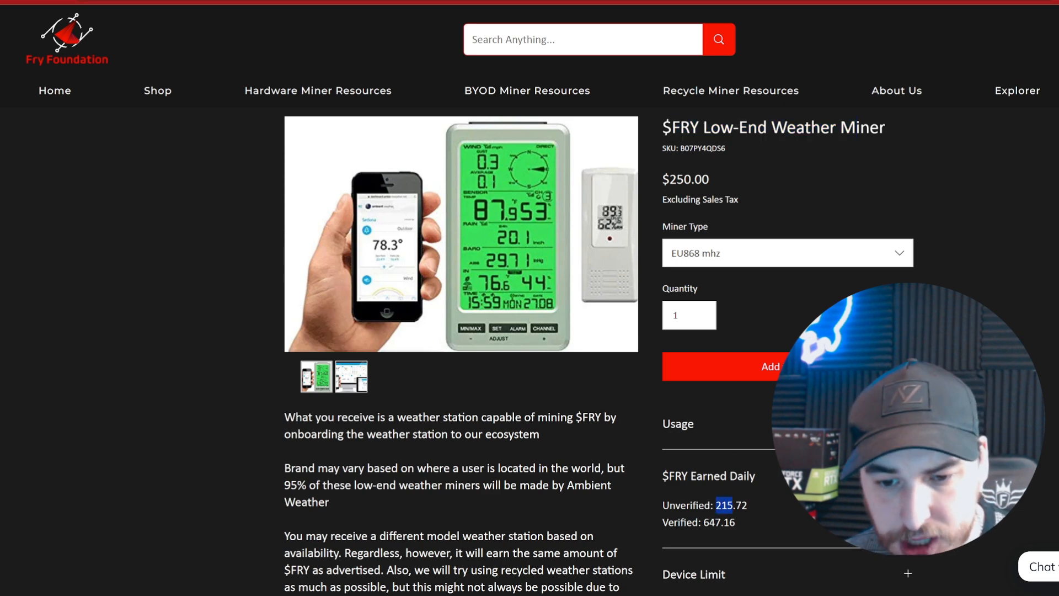
key("ctrl+Tab")
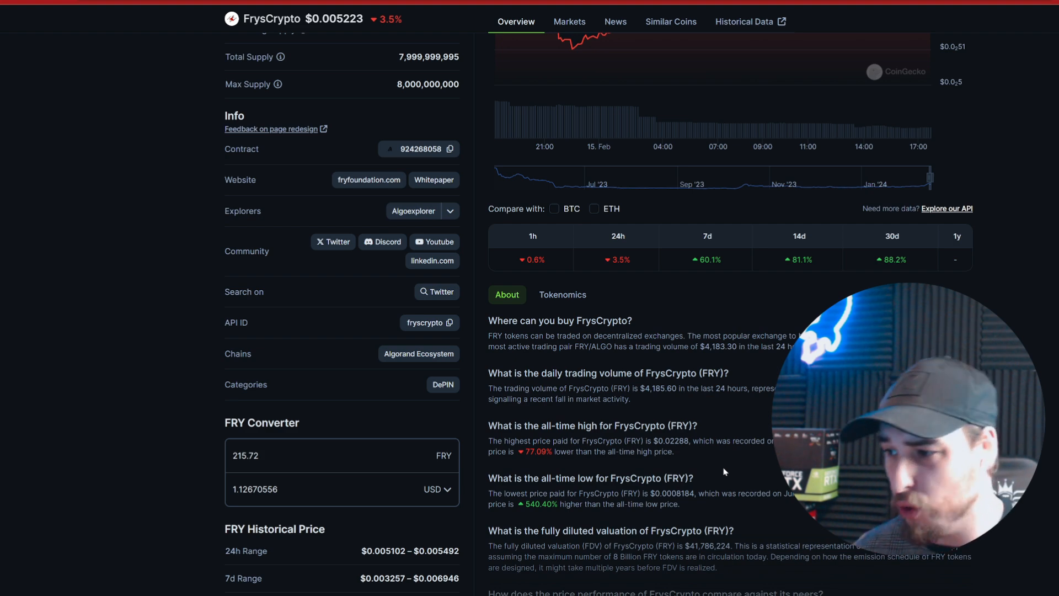
scroll(724, 471, "down", 1)
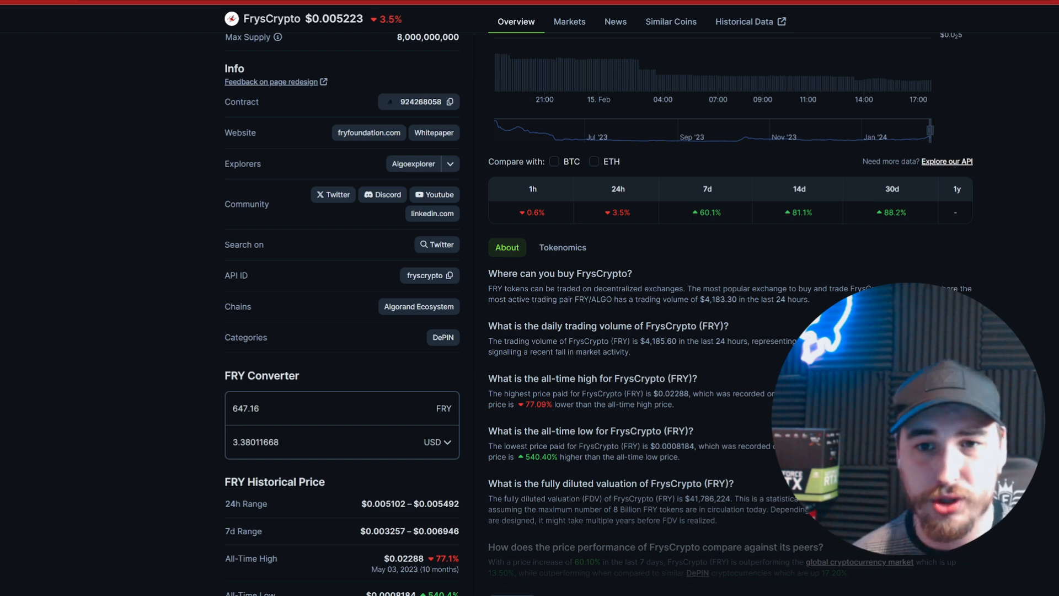
- Leave the 647.16 FRY ≈ 3.38 USD conversion and bring up the Fry Foundation cart
key("ctrl+Tab")
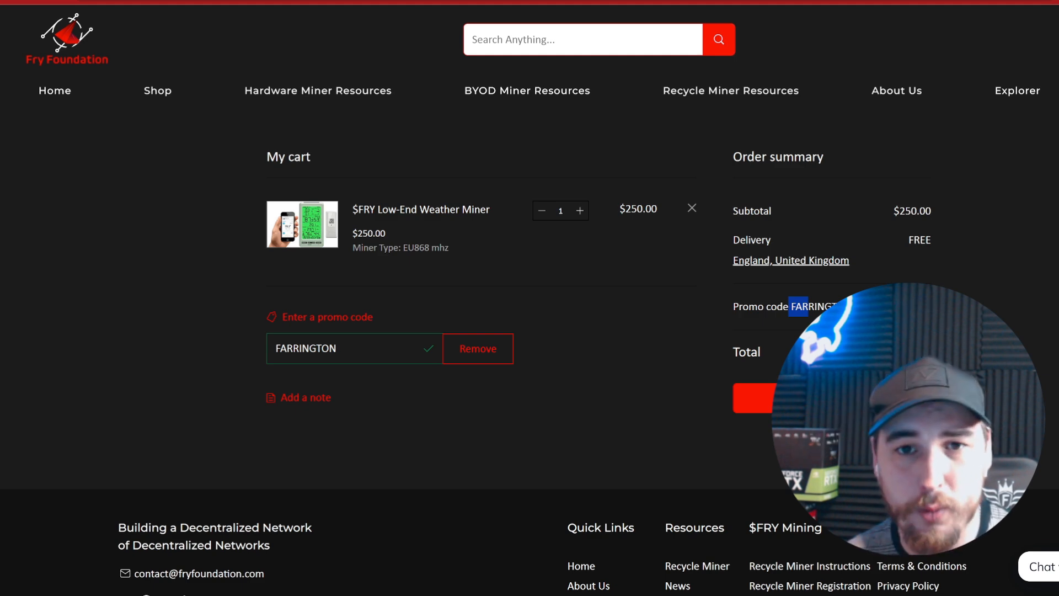
- Clear the highlight on the FARRINGTON promo code in the cart's order summary
left_click(790, 310)
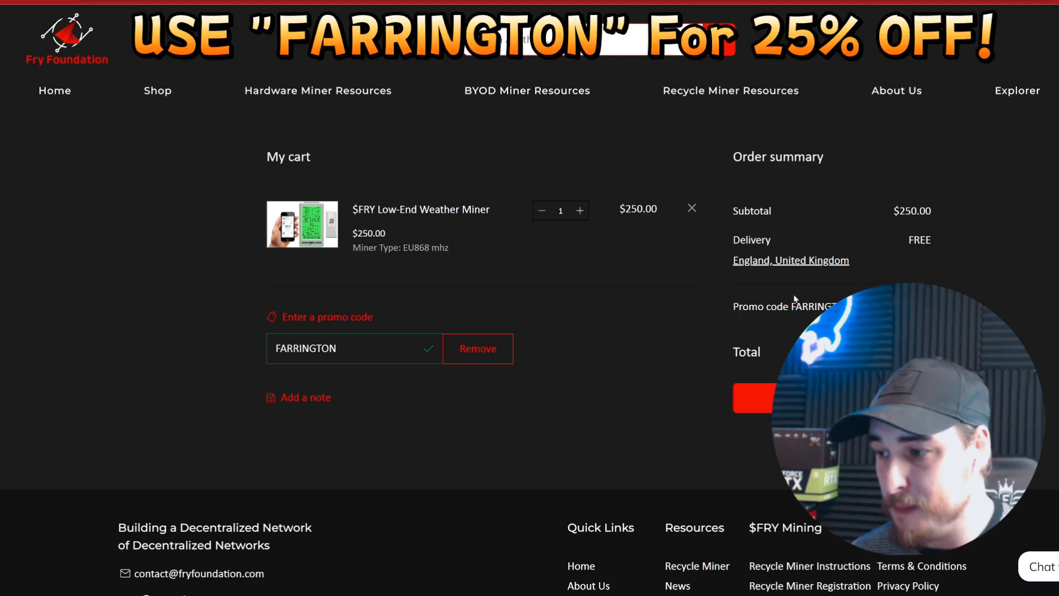